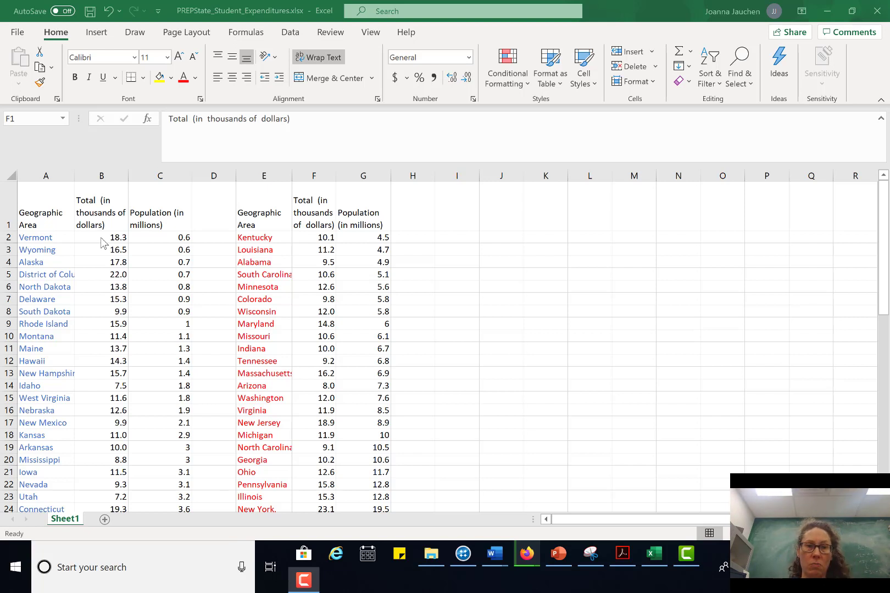
- Select the Total column B and review how far down the state data extends
{"action": "left_click", "coordinate": [106, 171]}
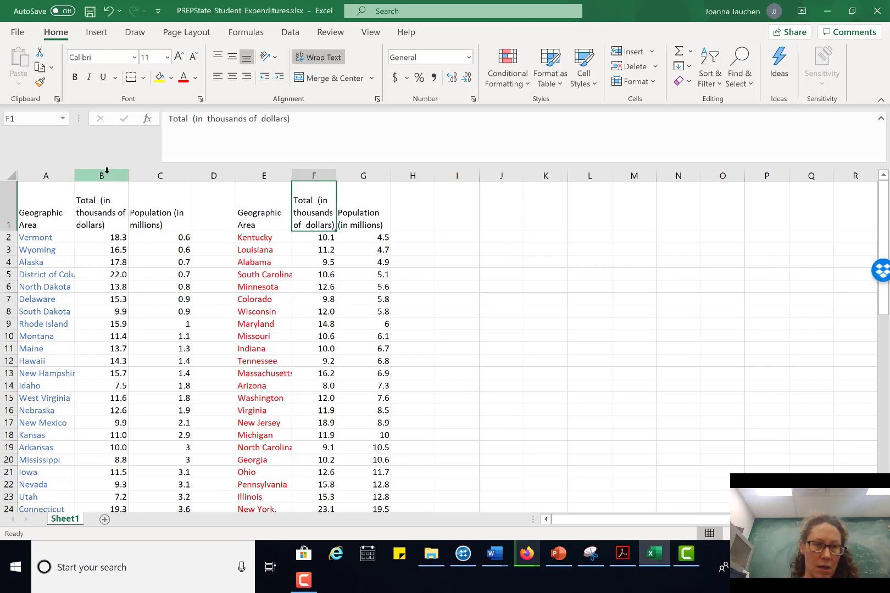
{"action": "left_click", "coordinate": [106, 172]}
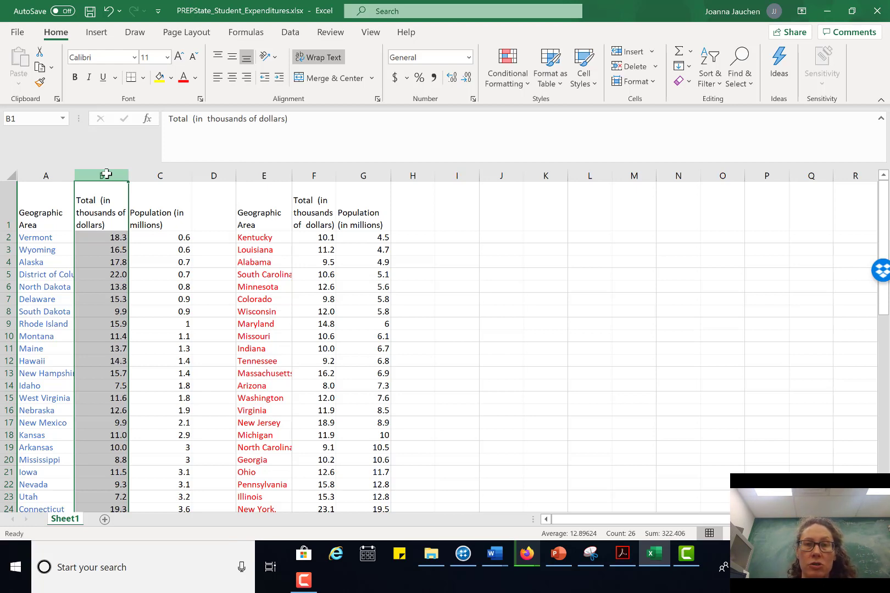
{"action": "scroll", "coordinate": [106, 174], "scroll_direction": "down", "scroll_amount": 4}
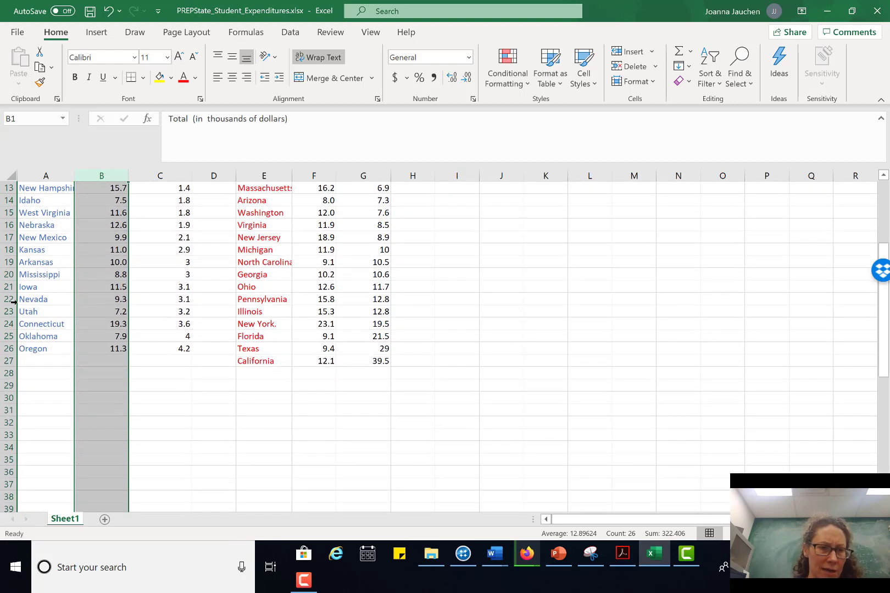
{"action": "left_click", "coordinate": [77, 372]}
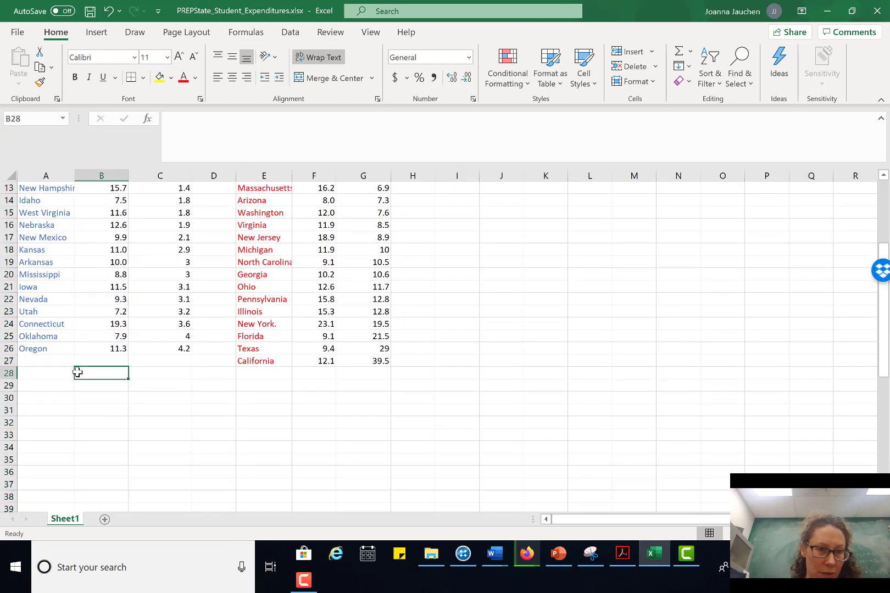
{"action": "scroll", "coordinate": [461, 354], "scroll_direction": "up", "scroll_amount": 4}
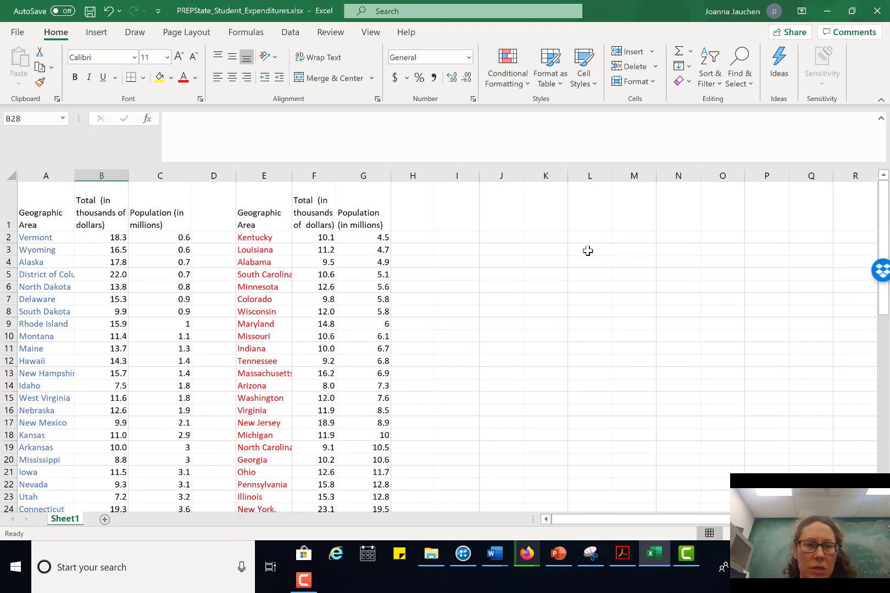
- Enter the heading "red data" in cell J1
{"action": "left_click", "coordinate": [501, 222]}
{"action": "type", "text": "red "}
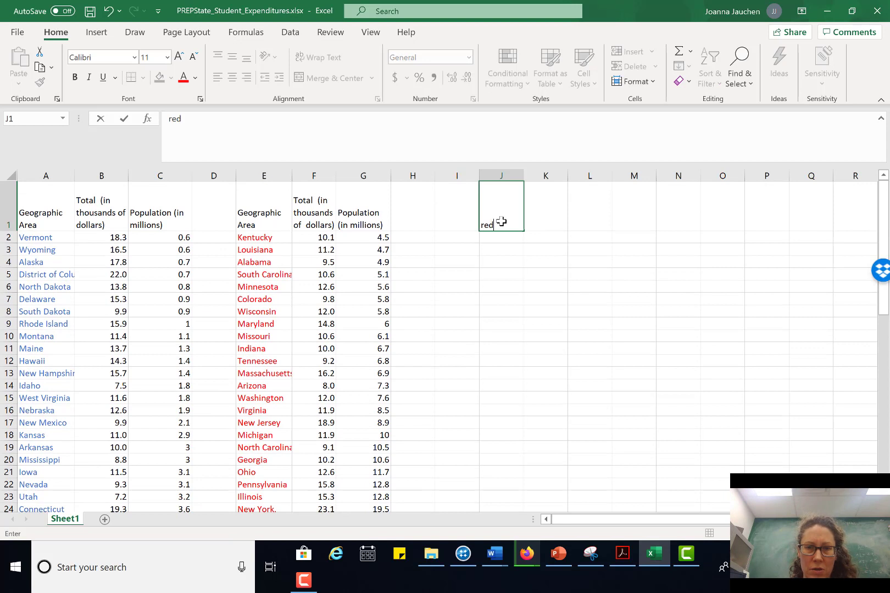
{"action": "type", "text": "data"}
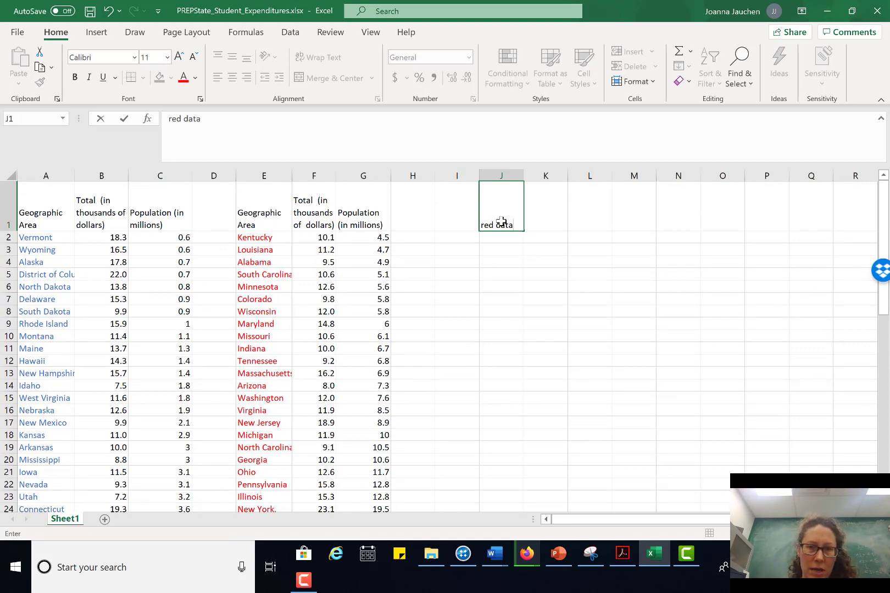
{"action": "key", "text": "Return"}
{"action": "key", "text": "Return"}
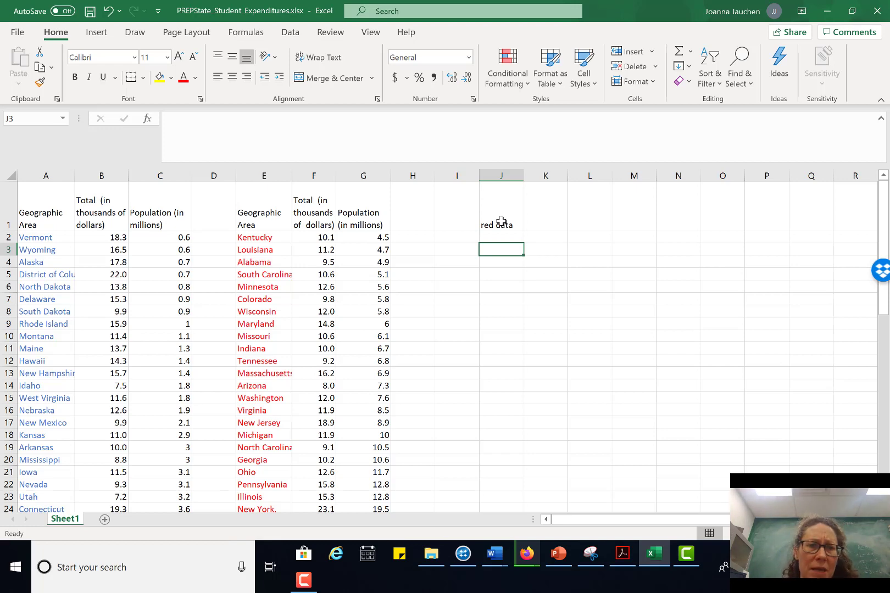
- Enter the label "Mean" in cell J3
{"action": "scroll", "coordinate": [501, 221], "scroll_direction": "down", "scroll_amount": 4}
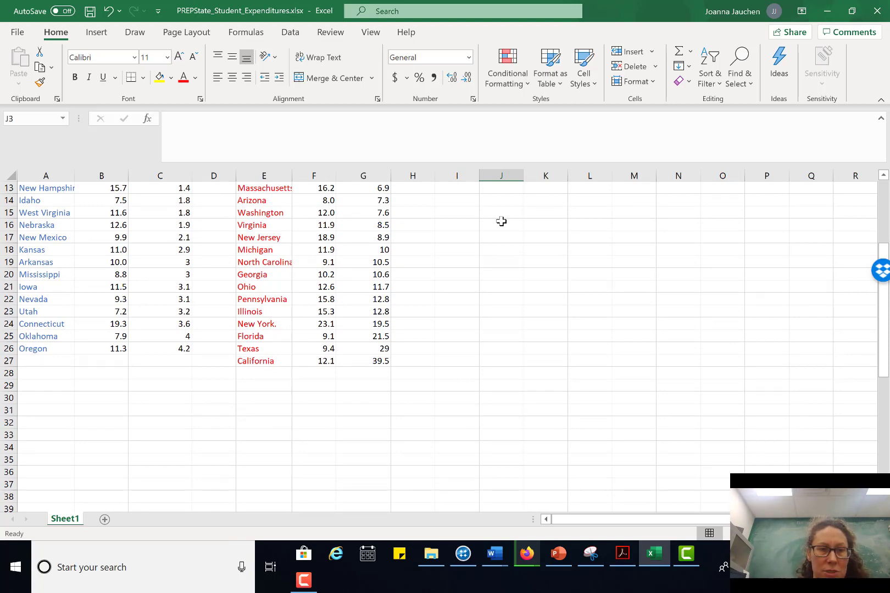
{"action": "scroll", "coordinate": [501, 222], "scroll_direction": "up", "scroll_amount": 4}
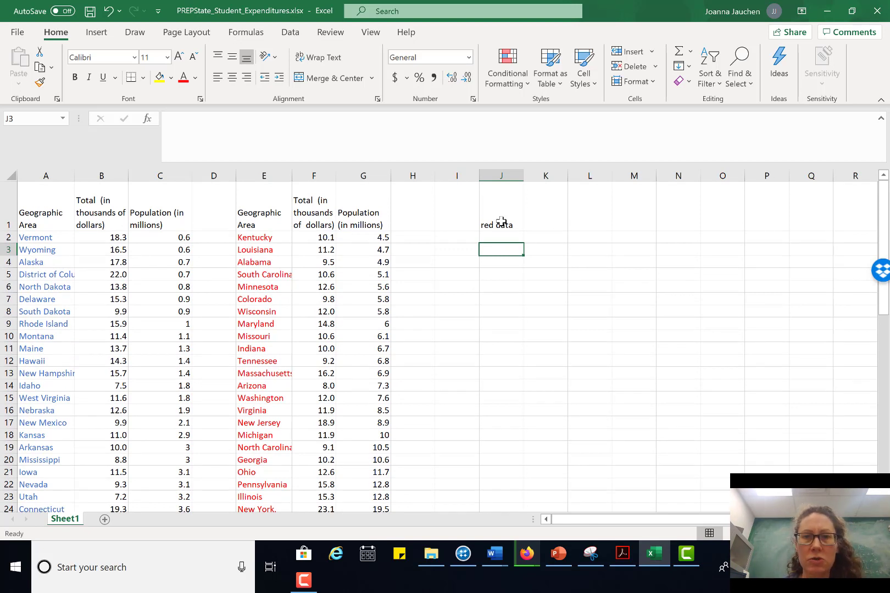
{"action": "type", "text": "Mean"}
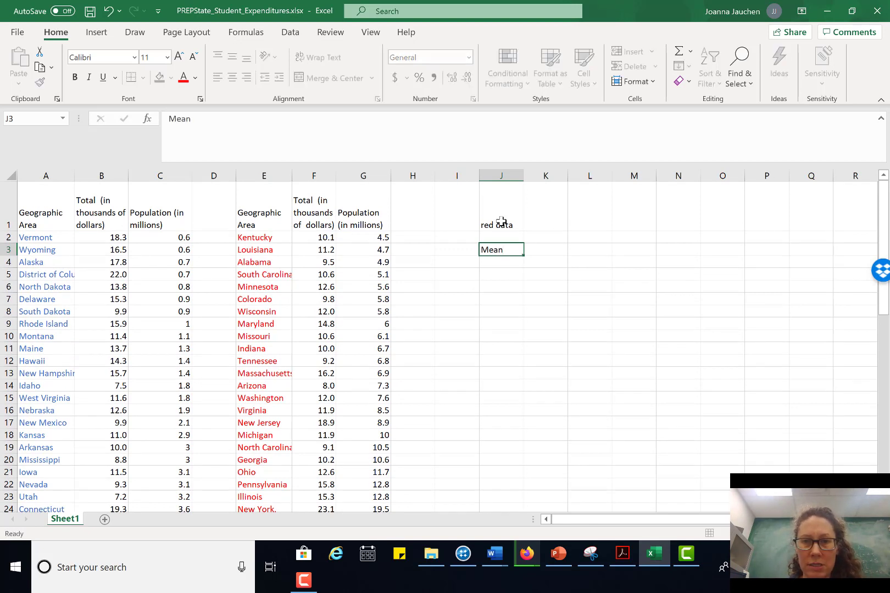
{"action": "key", "text": "Tab"}
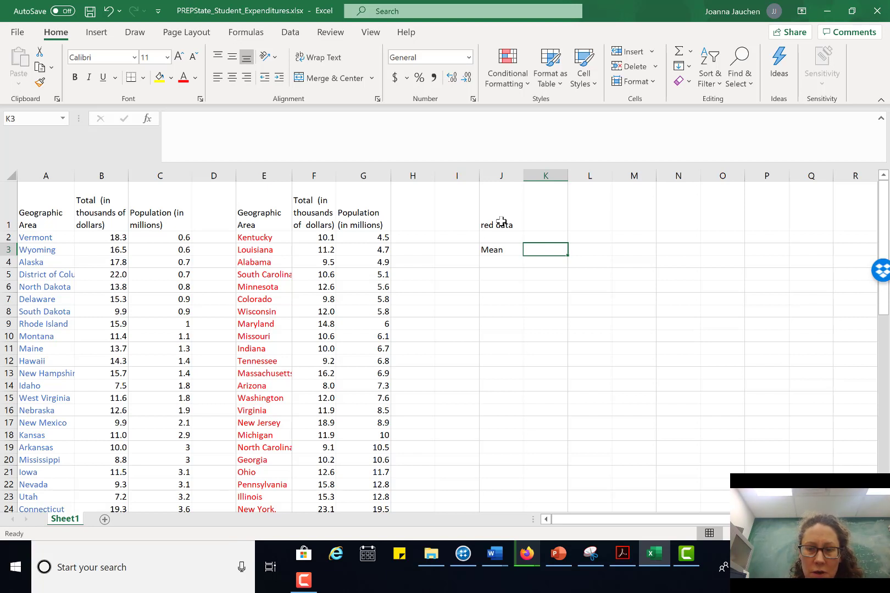
- Calculate the mean of the whole of column B in cell K3 with =average(B:B)
{"action": "type", "text": "="}
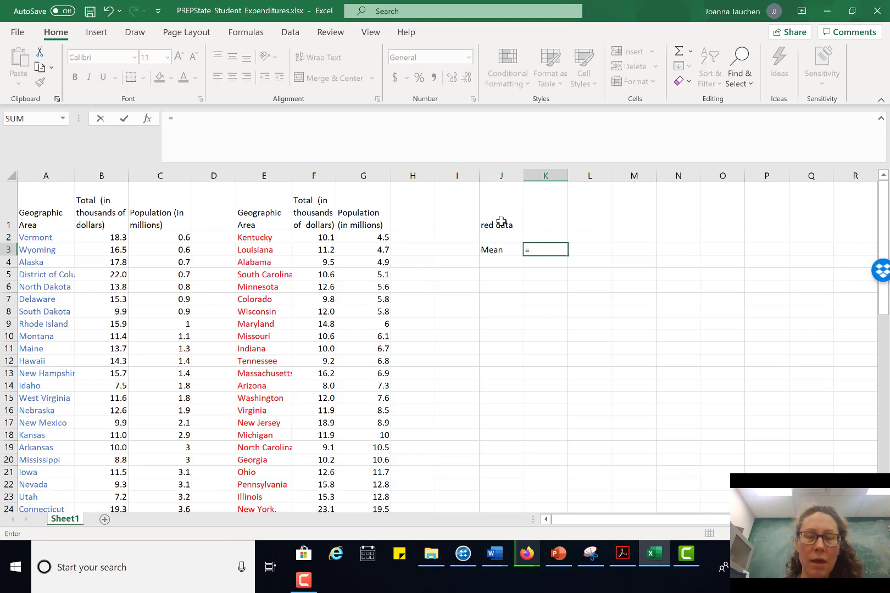
{"action": "type", "text": "a"}
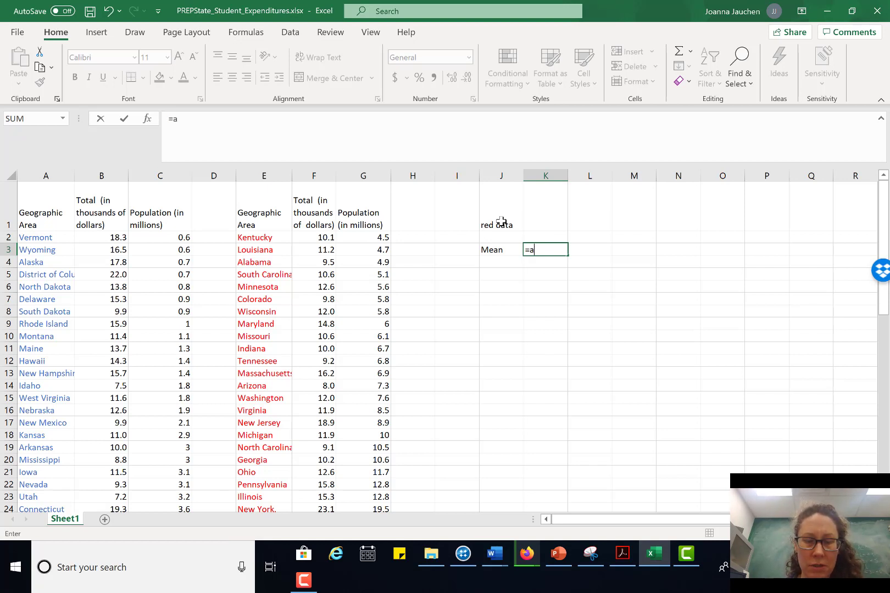
{"action": "type", "text": "v"}
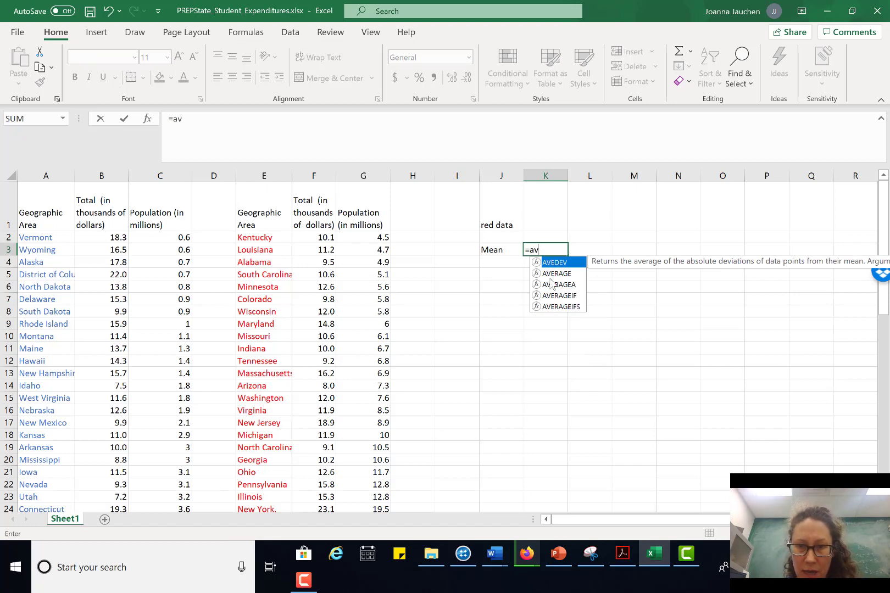
{"action": "type", "text": "erage("}
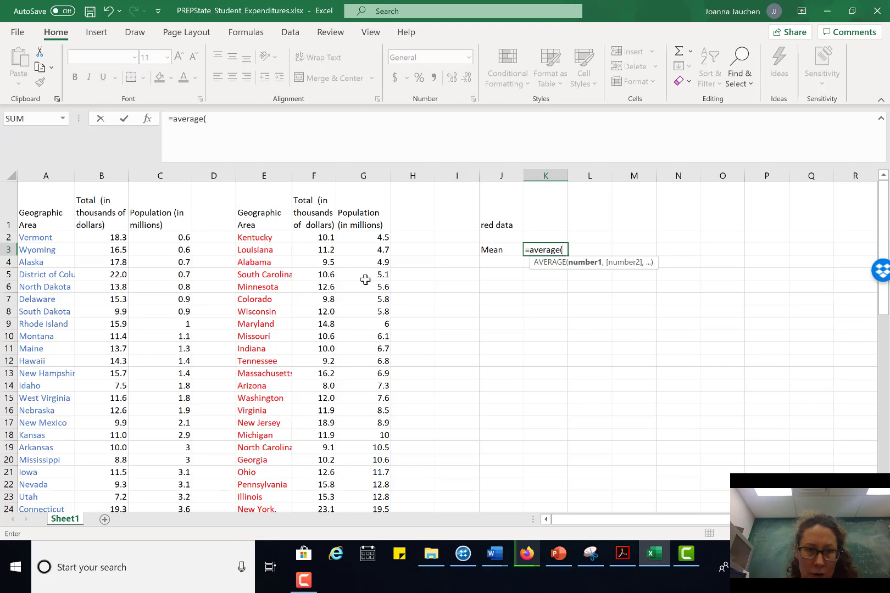
{"action": "left_click", "coordinate": [101, 175]}
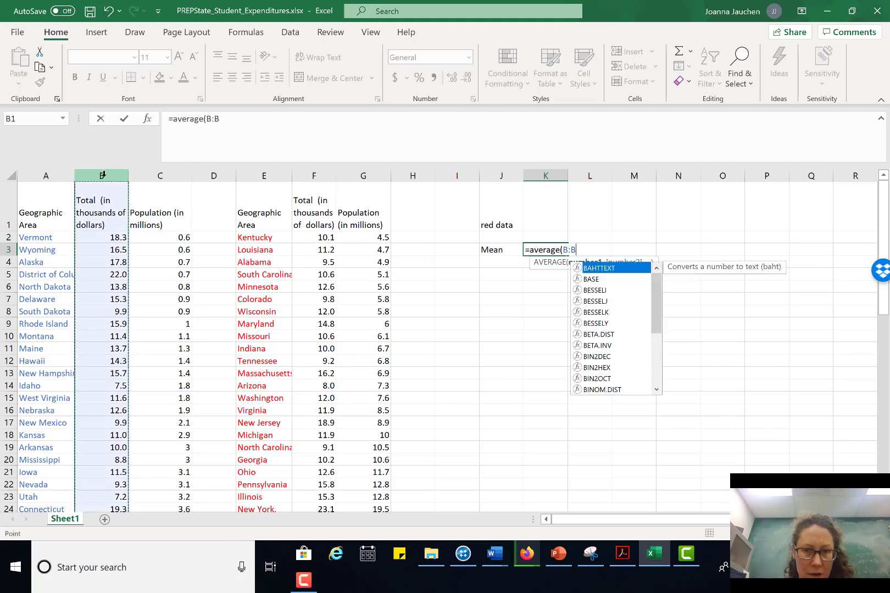
{"action": "type", "text": ")"}
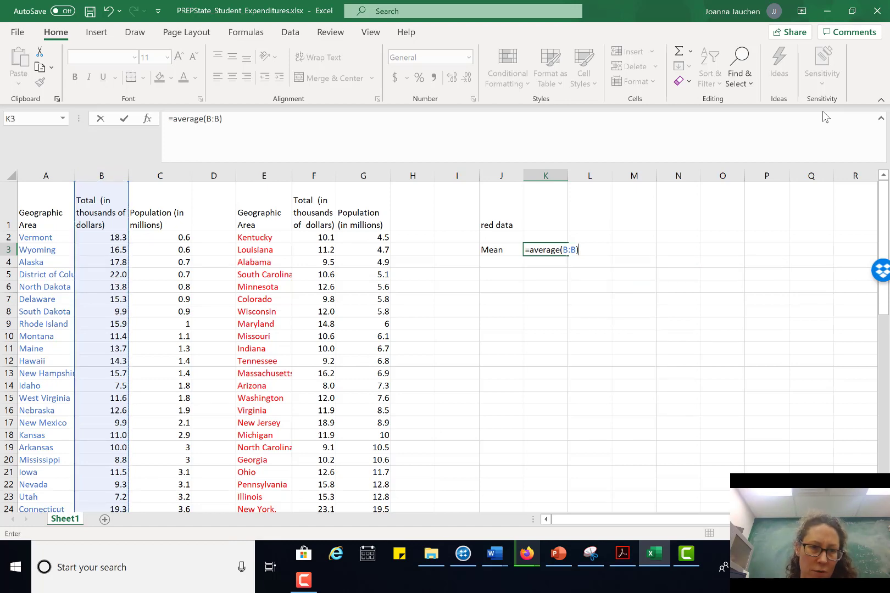
{"action": "key", "text": "Return"}
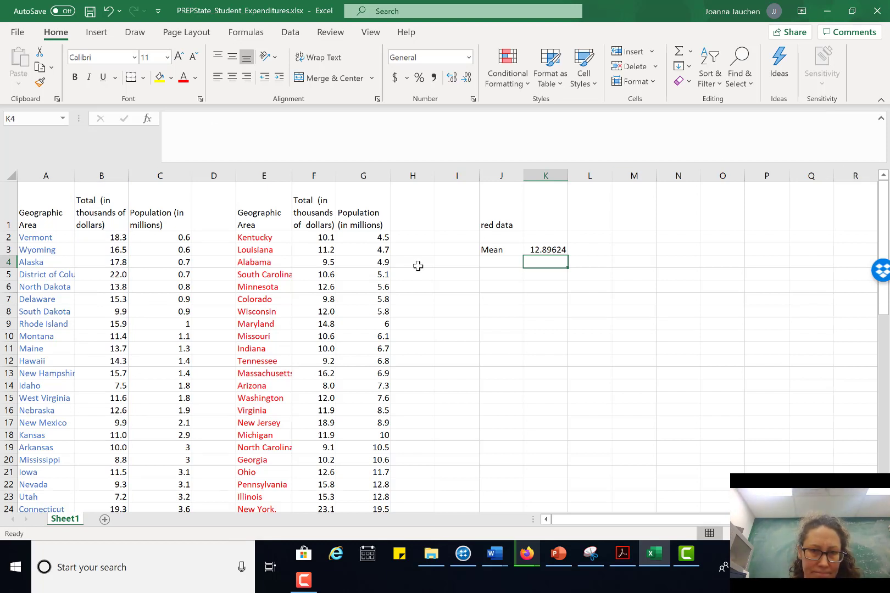
- Inspect the AVERAGE formula behind the mean in cell K3 without changing it
{"action": "left_click", "coordinate": [548, 250]}
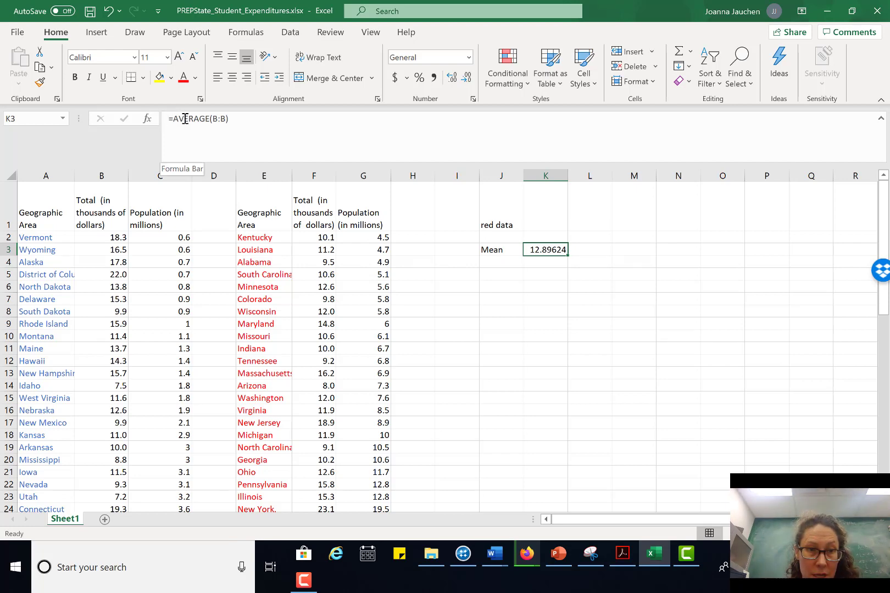
{"action": "left_click_drag", "start_coordinate": [185, 120], "coordinate": [148, 113]}
{"action": "left_click", "coordinate": [262, 123]}
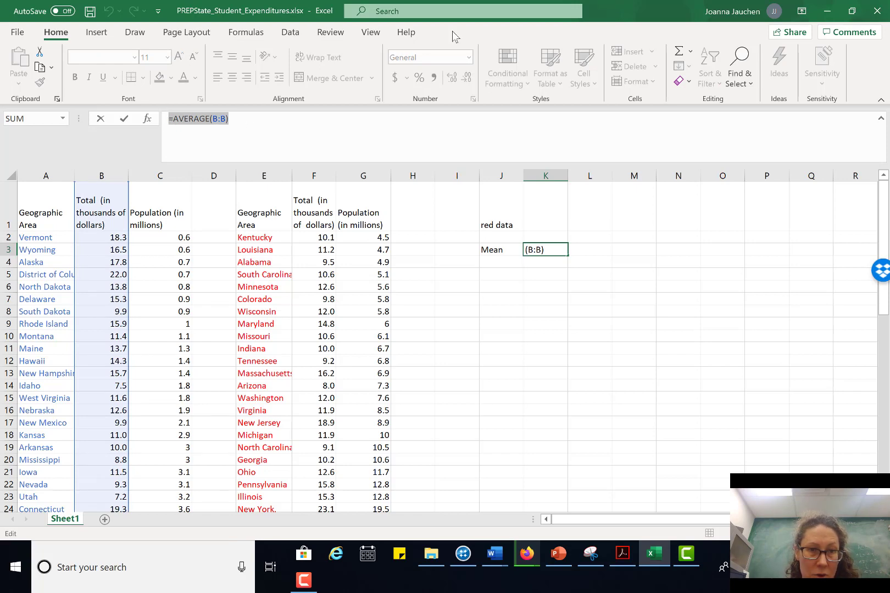
{"action": "left_click", "coordinate": [566, 147]}
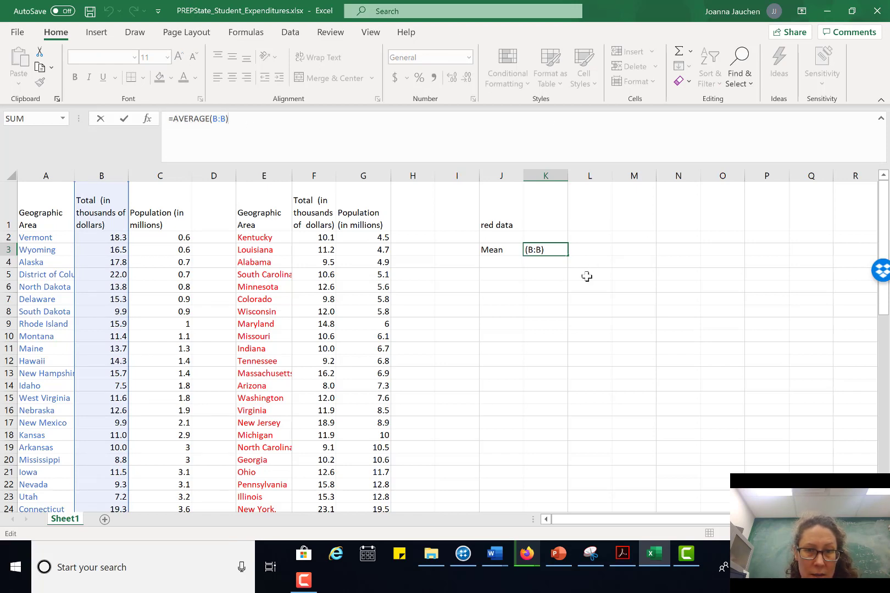
{"action": "key", "text": "Return"}
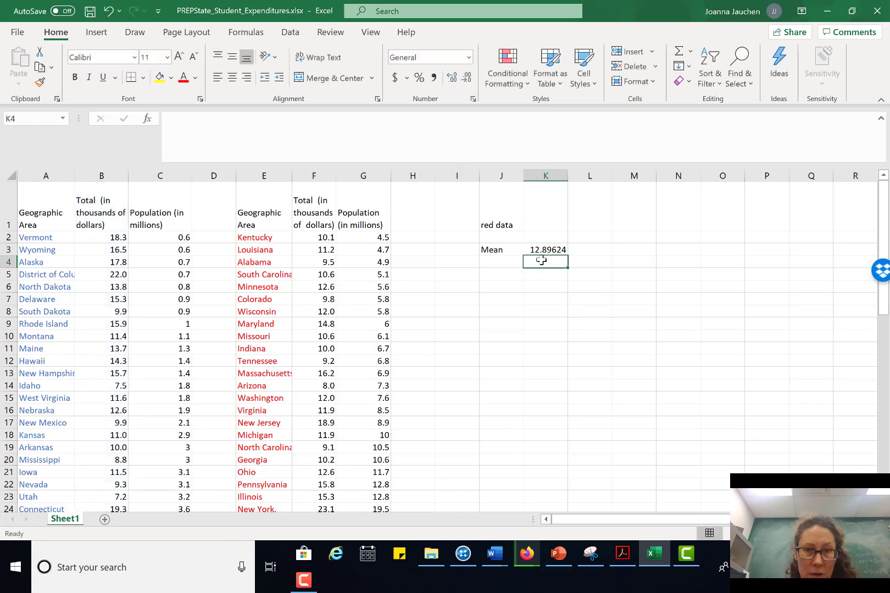
{"action": "left_click", "coordinate": [537, 250]}
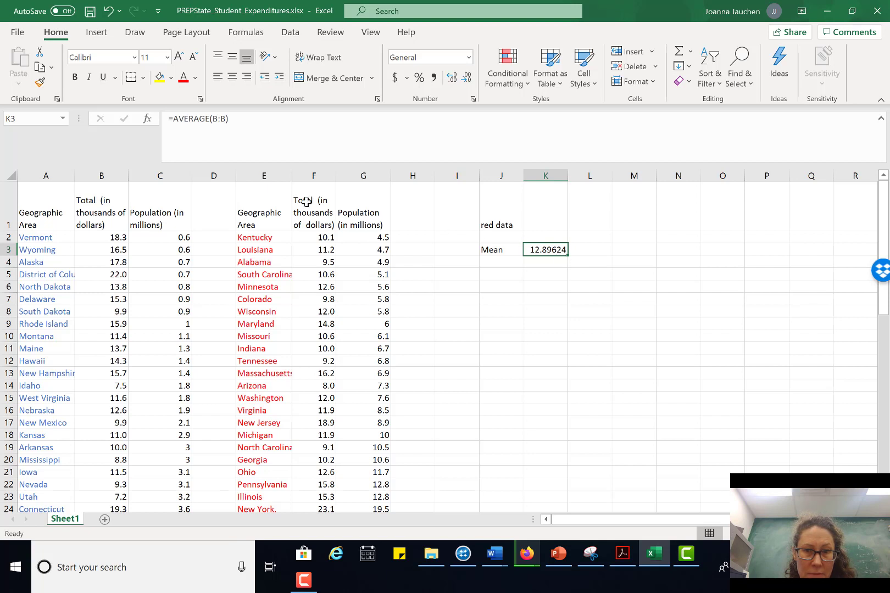
- Enter the capitalized label "Median" in cell J4, directly below the Mean label
{"action": "left_click", "coordinate": [497, 264]}
{"action": "type", "text": "median"}
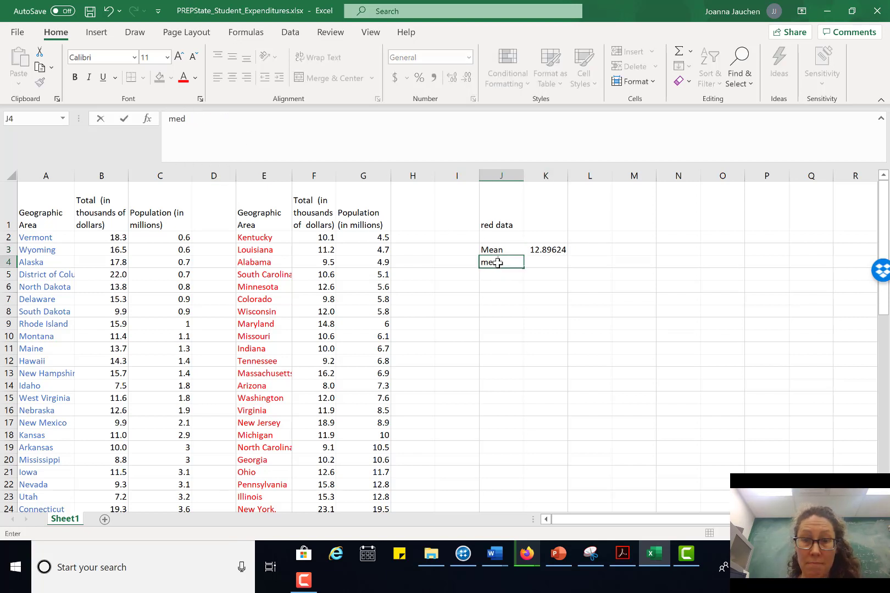
{"action": "key", "text": "BackSpace"}
{"action": "key", "text": "BackSpace"}
{"action": "key", "text": "BackSpace"}
{"action": "key", "text": "BackSpace"}
{"action": "key", "text": "BackSpace"}
{"action": "key", "text": "BackSpace"}
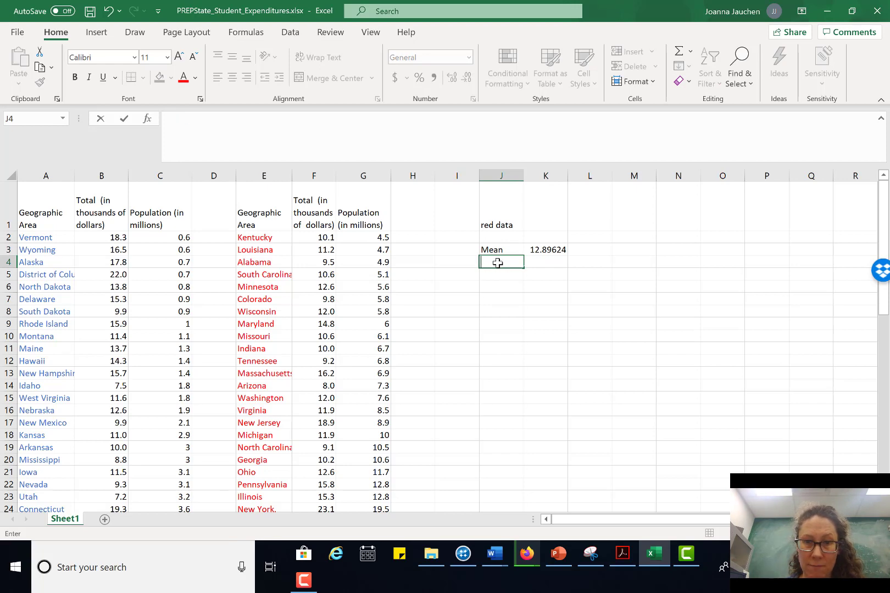
{"action": "type", "text": "Median"}
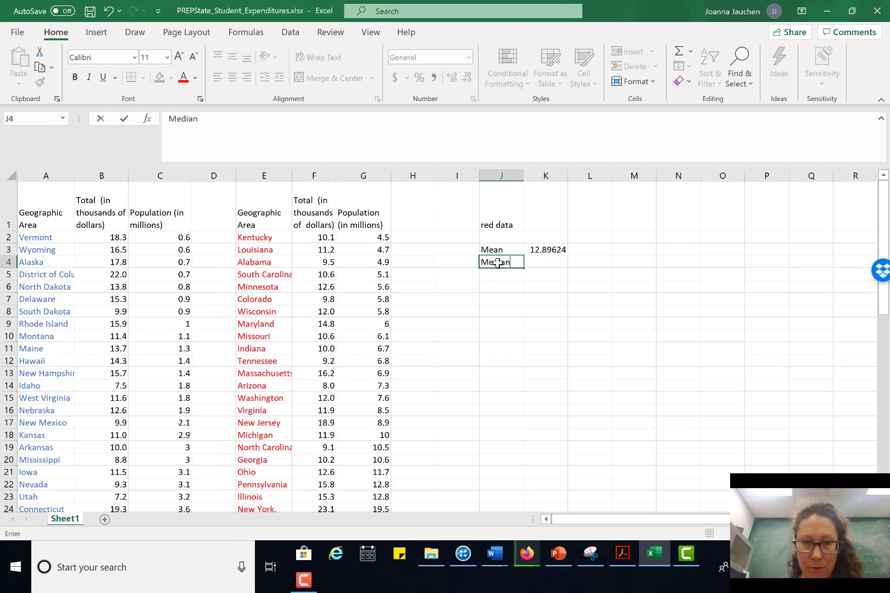
- Calculate the median of the whole of column B in cell K4 with =median(B:B)
{"action": "key", "text": "Tab"}
{"action": "type", "text": "=mei"}
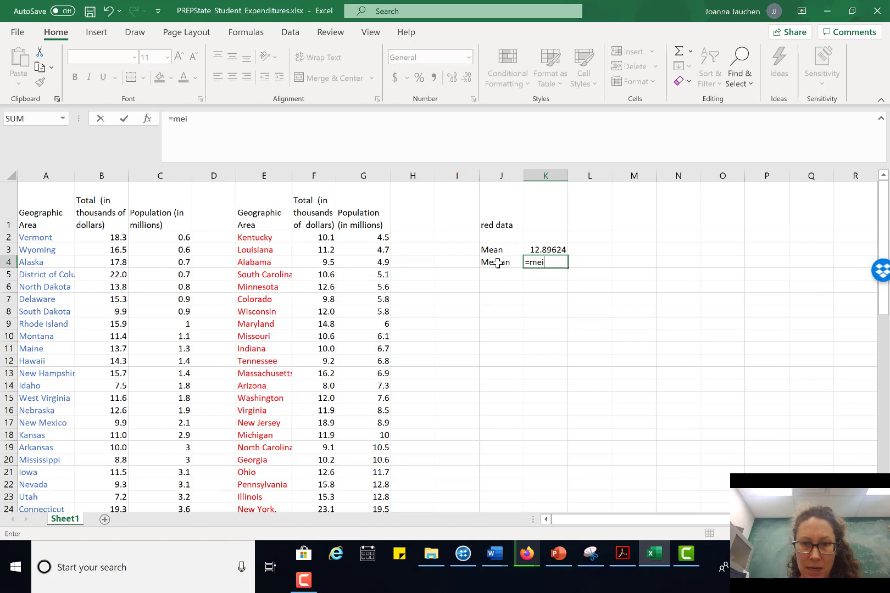
{"action": "key", "text": "BackSpace"}
{"action": "type", "text": "di"}
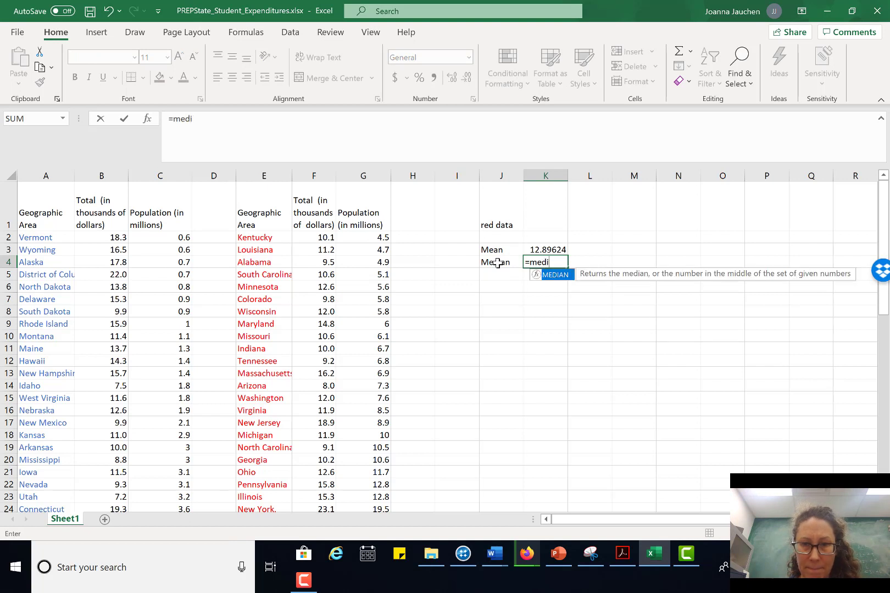
{"action": "type", "text": "an("}
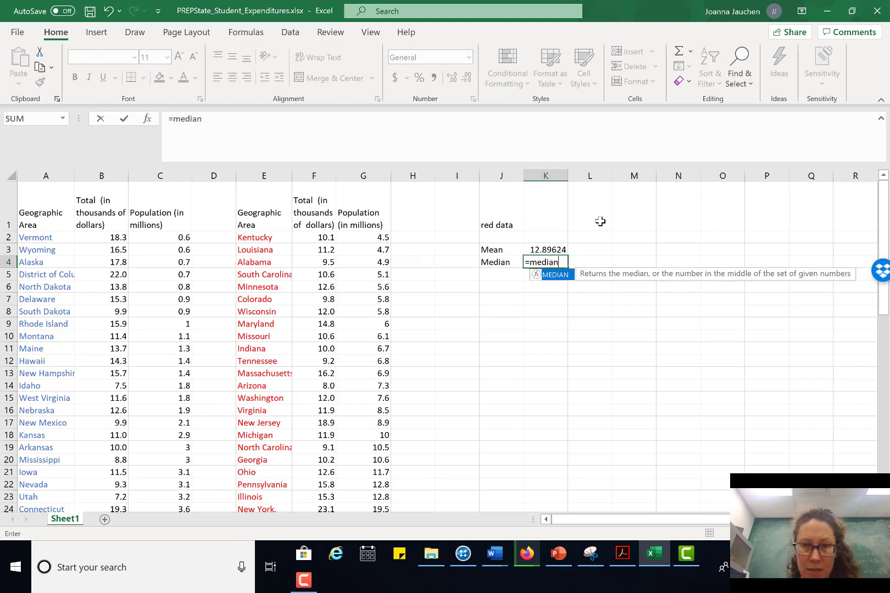
{"action": "left_click", "coordinate": [110, 175]}
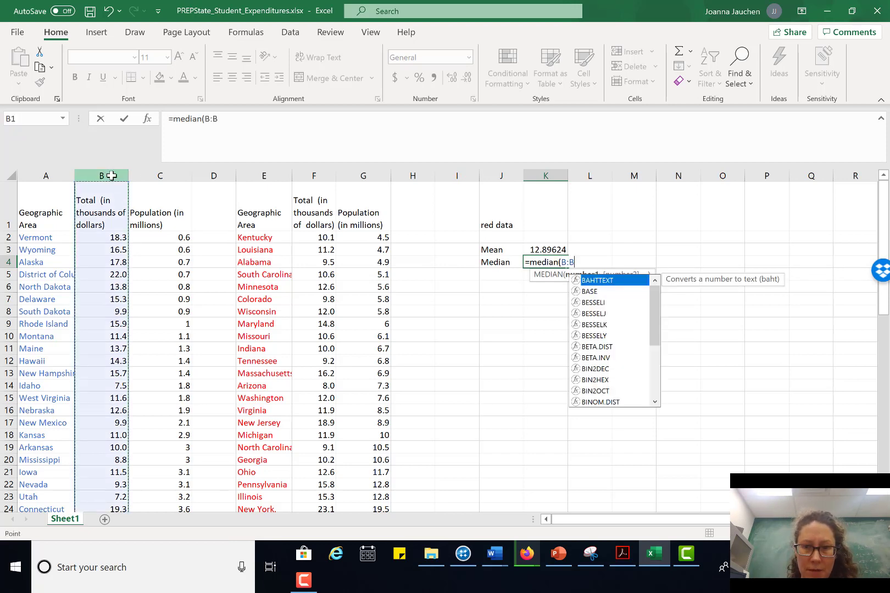
{"action": "type", "text": ")"}
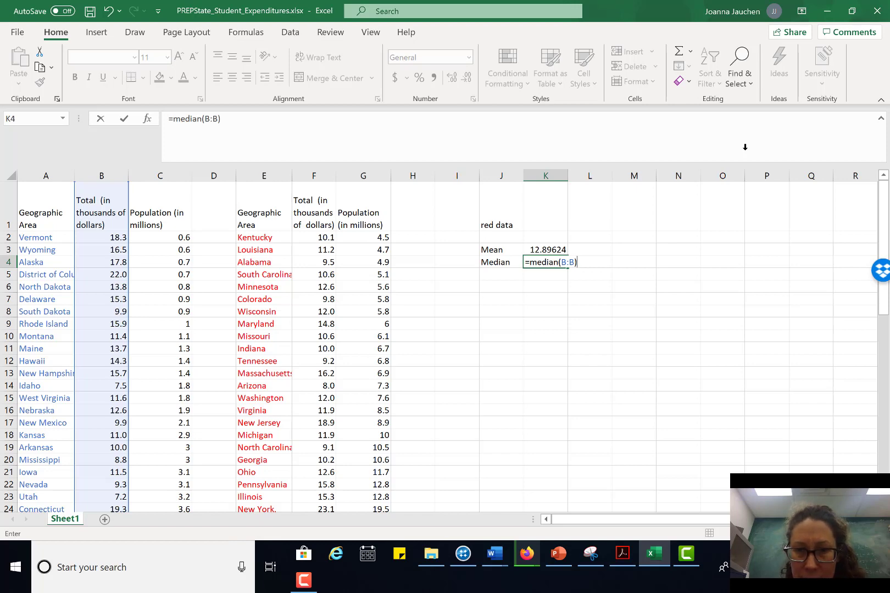
{"action": "key", "text": "Return"}
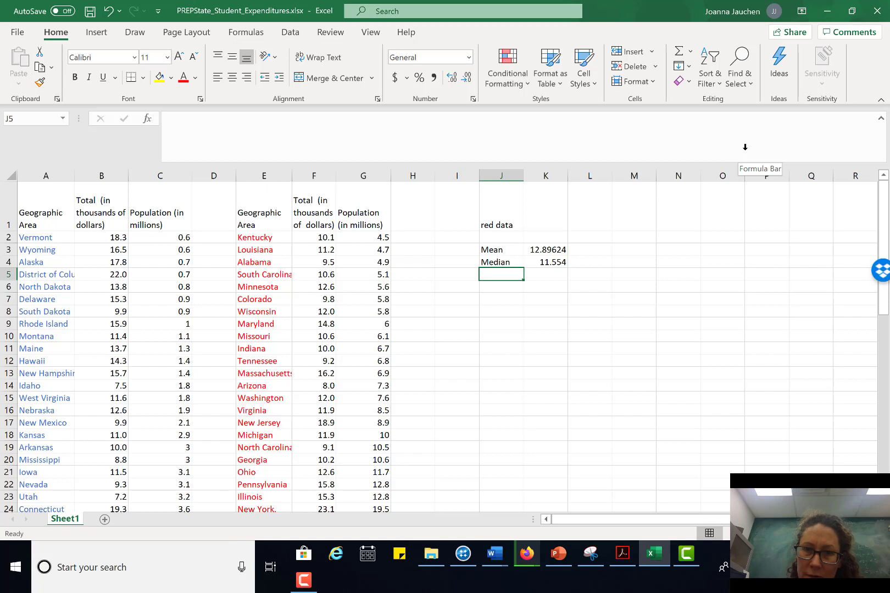
- Enter the label "Mode" in cell J5, directly below the Median label
{"action": "type", "text": "Mode"}
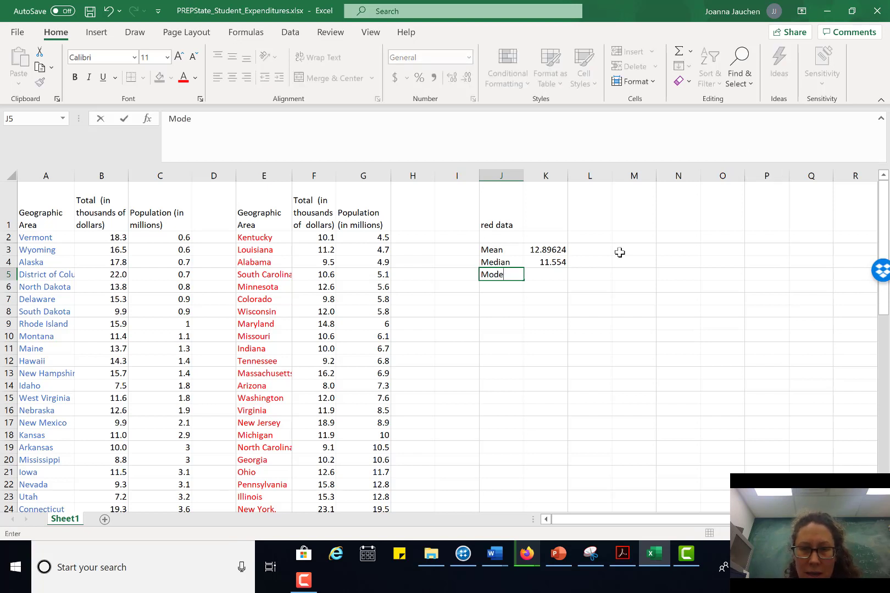
{"action": "left_click", "coordinate": [550, 273]}
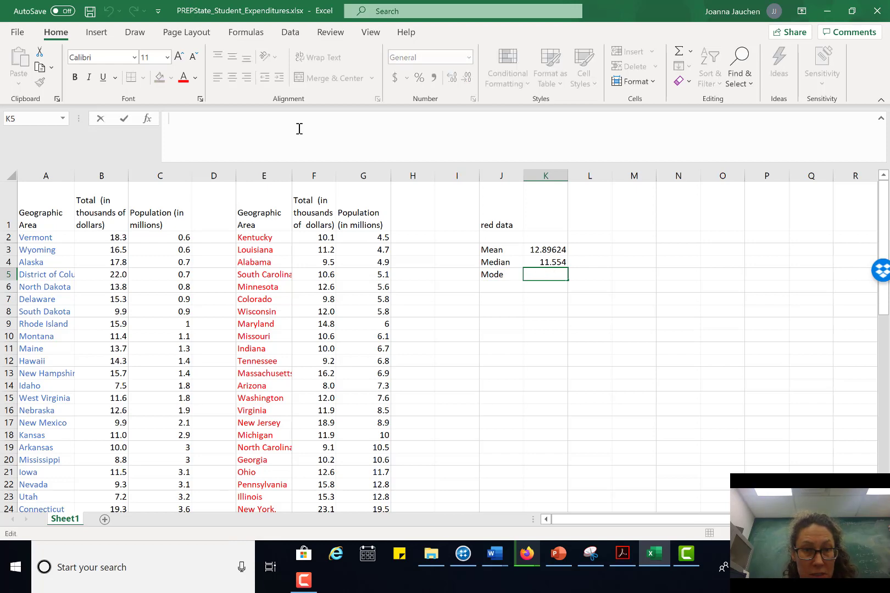
- Enter a mode formula in cell K5 that refers to the header cell B1, =mode(B1)
{"action": "type", "text": "=mode"}
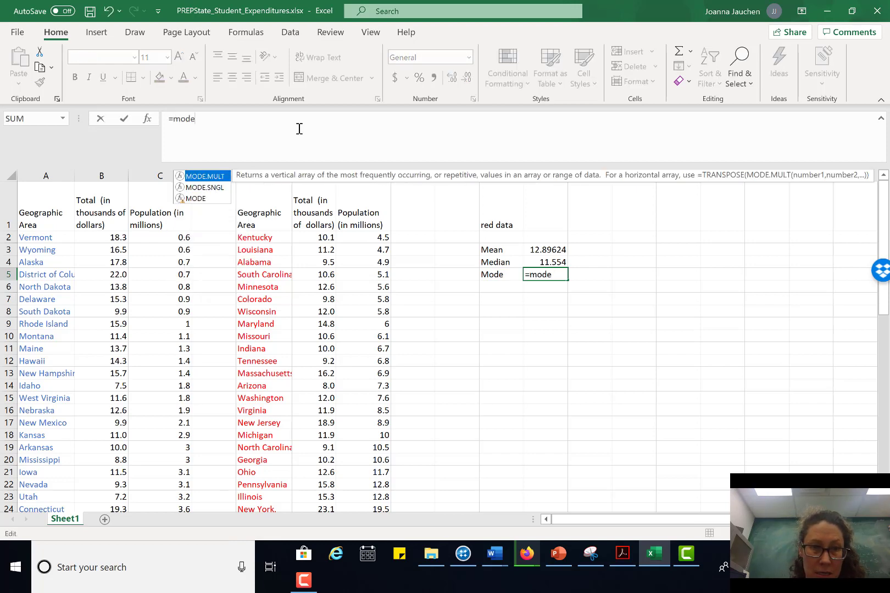
{"action": "key", "text": "Down"}
{"action": "key", "text": "Down"}
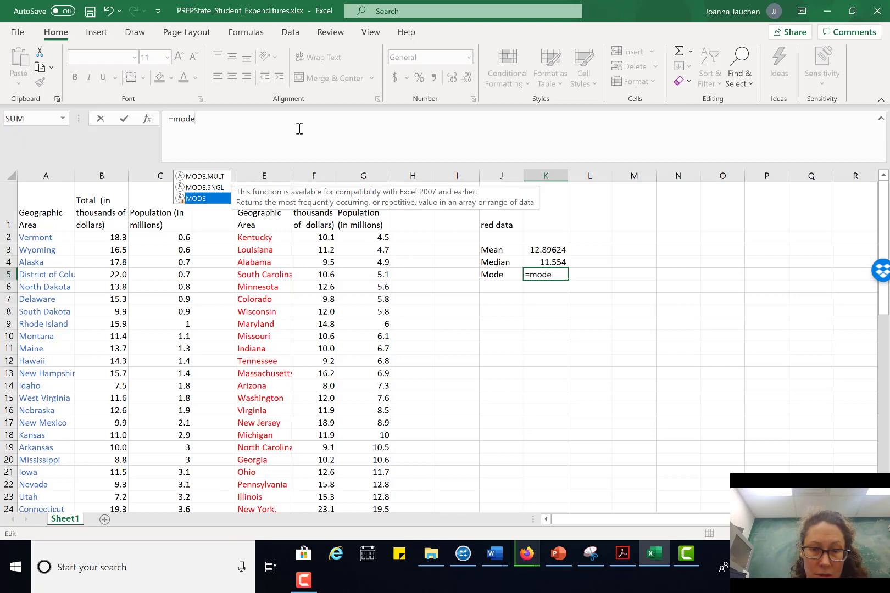
{"action": "type", "text": "("}
{"action": "left_click", "coordinate": [91, 183]}
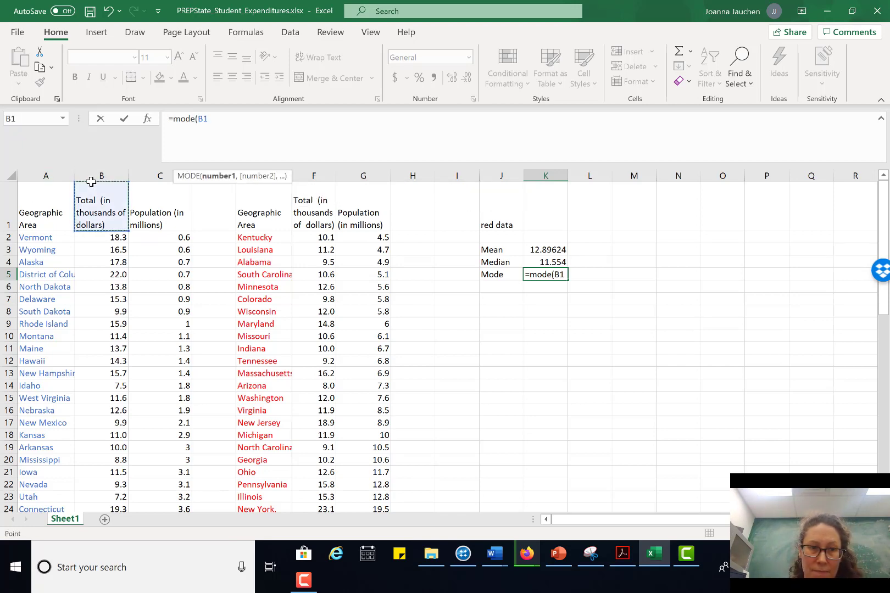
{"action": "type", "text": ")"}
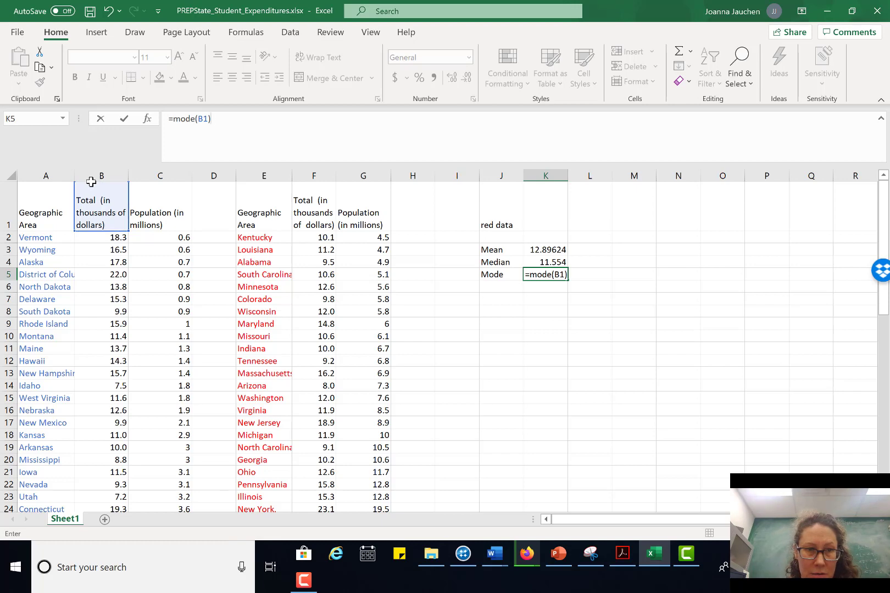
{"action": "left_click", "coordinate": [99, 175]}
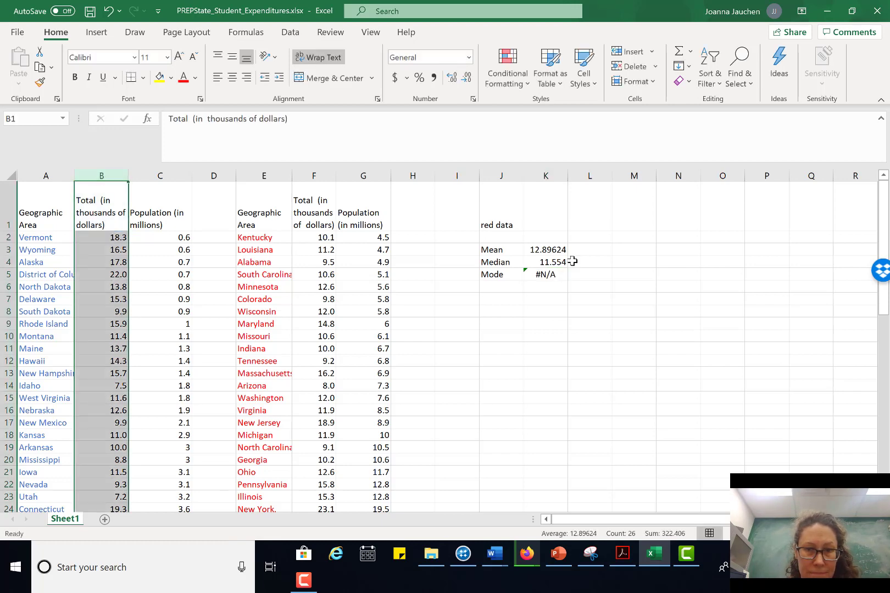
- Correct the mode formula in cell K5 to cover the whole of column B, =MODE(B:B)
{"action": "left_click", "coordinate": [551, 274]}
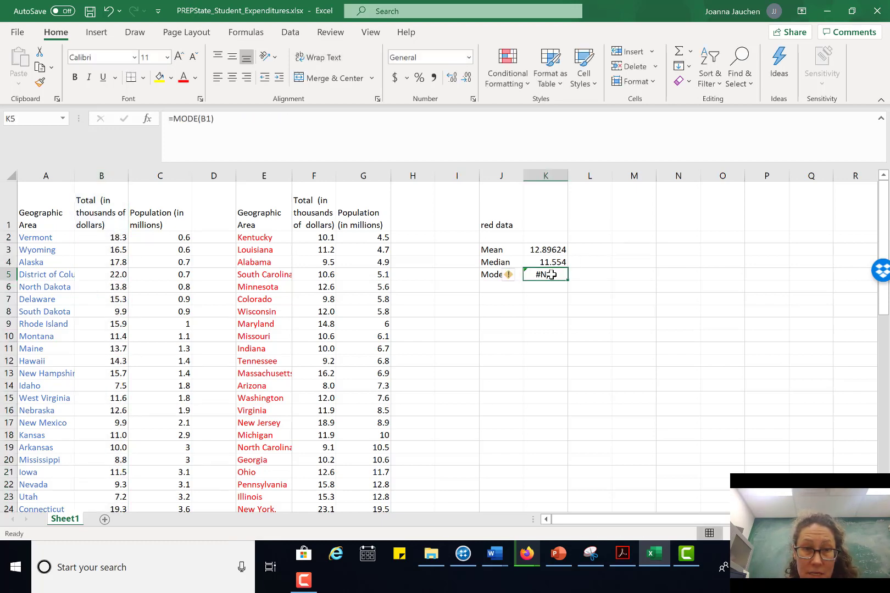
{"action": "left_click", "coordinate": [213, 118]}
{"action": "key", "text": "BackSpace"}
{"action": "key", "text": "BackSpace"}
{"action": "key", "text": "BackSpace"}
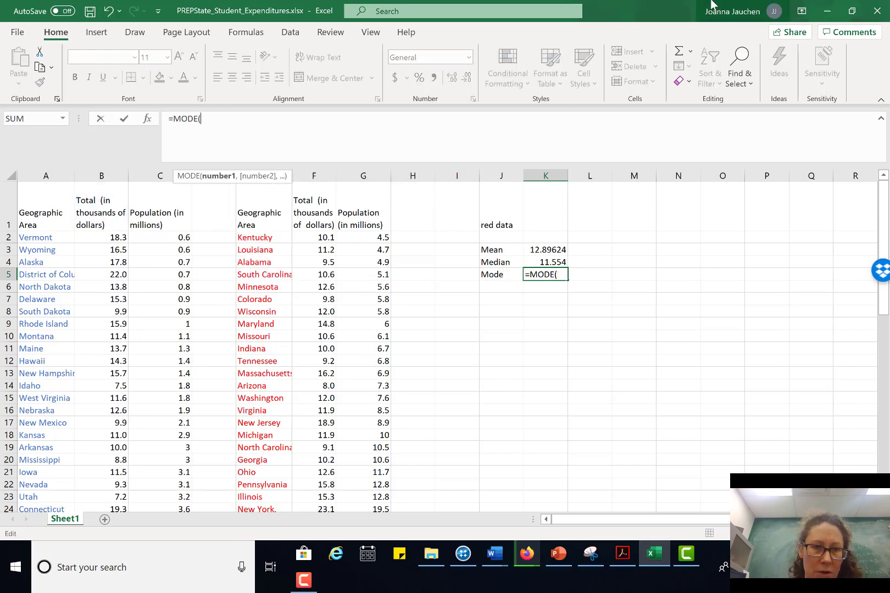
{"action": "left_click", "coordinate": [713, 4]}
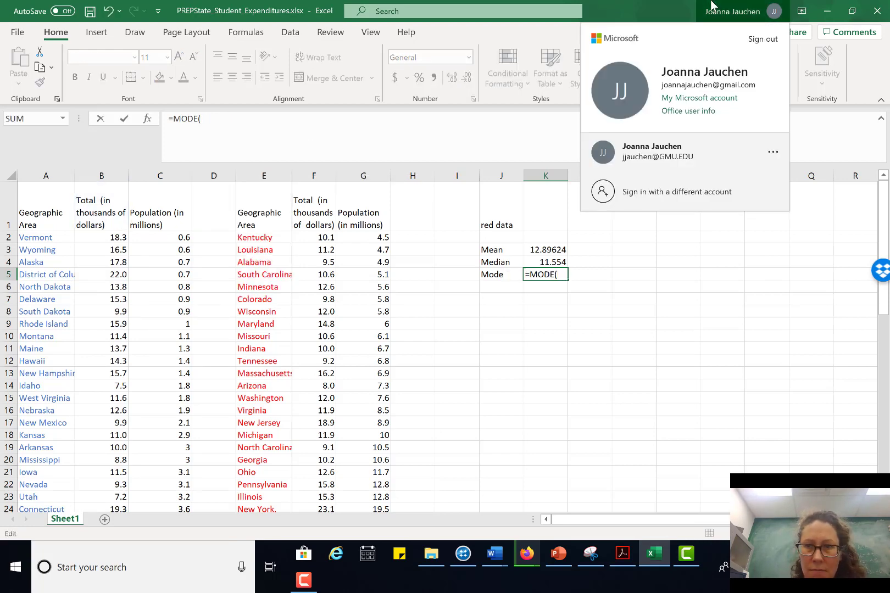
{"action": "left_click", "coordinate": [712, 5]}
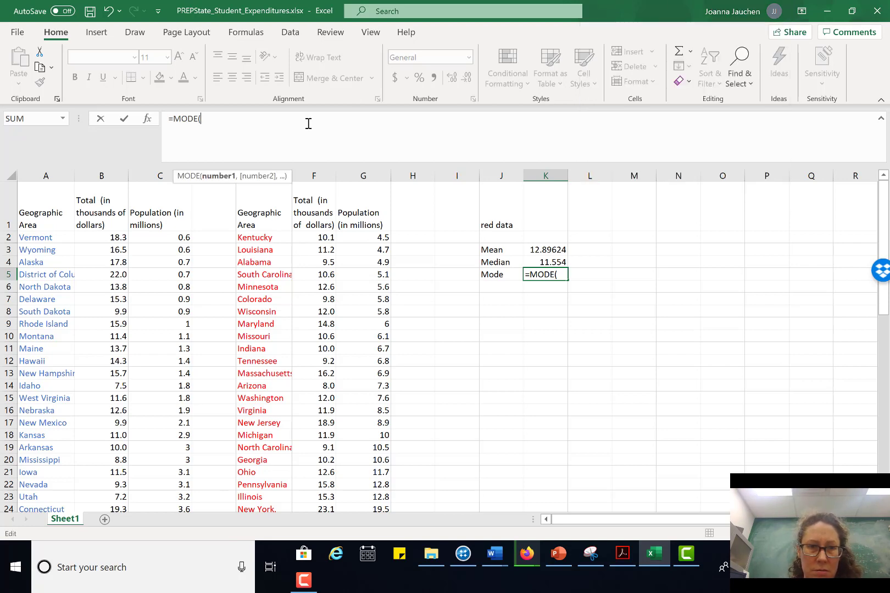
{"action": "type", "text": "B:B"}
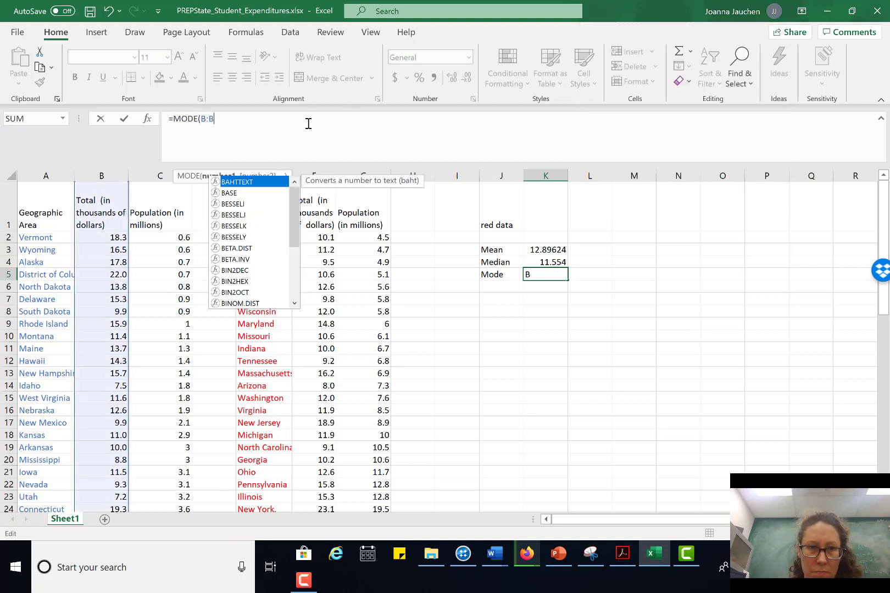
{"action": "type", "text": ")"}
{"action": "key", "text": "Return"}
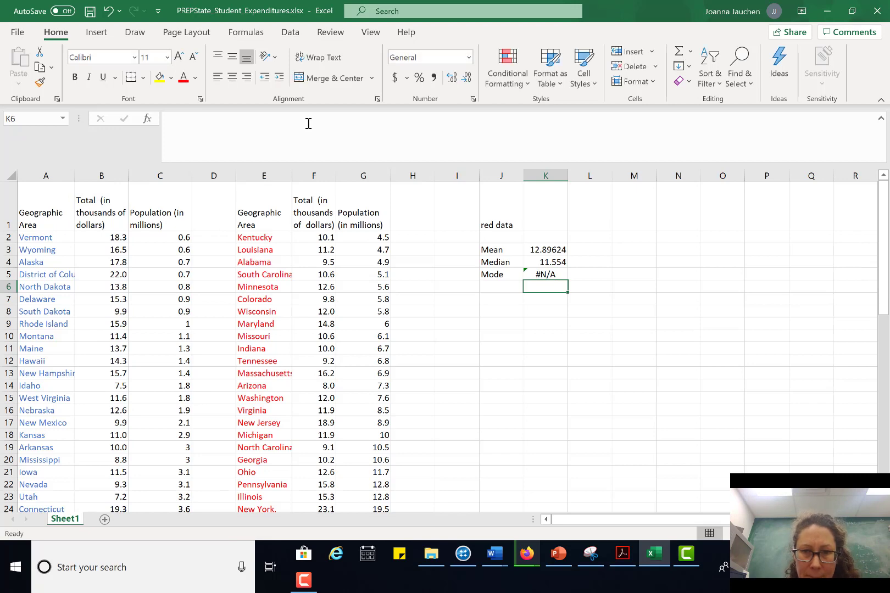
{"action": "key", "text": "Up"}
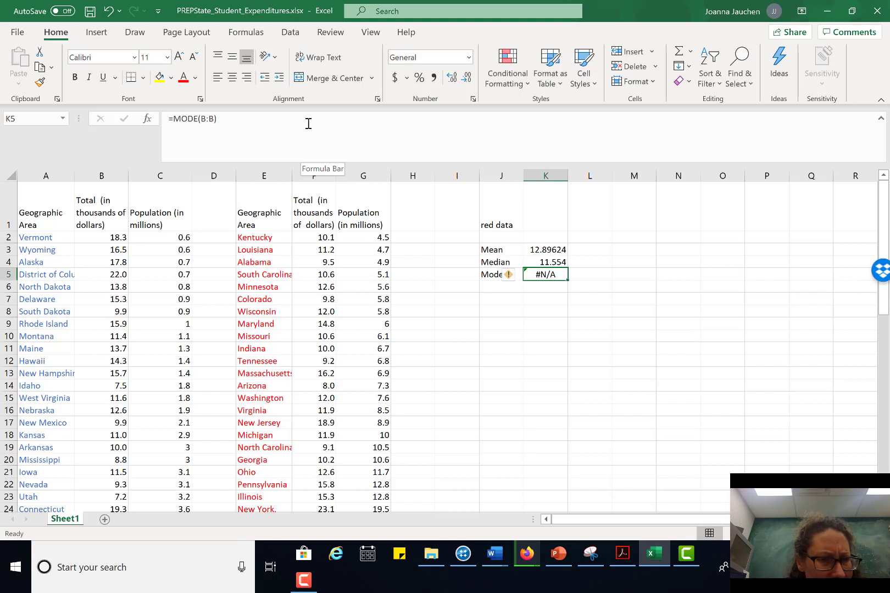
{"action": "left_click", "coordinate": [571, 285]}
{"action": "left_click_drag", "start_coordinate": [504, 281], "coordinate": [549, 278]}
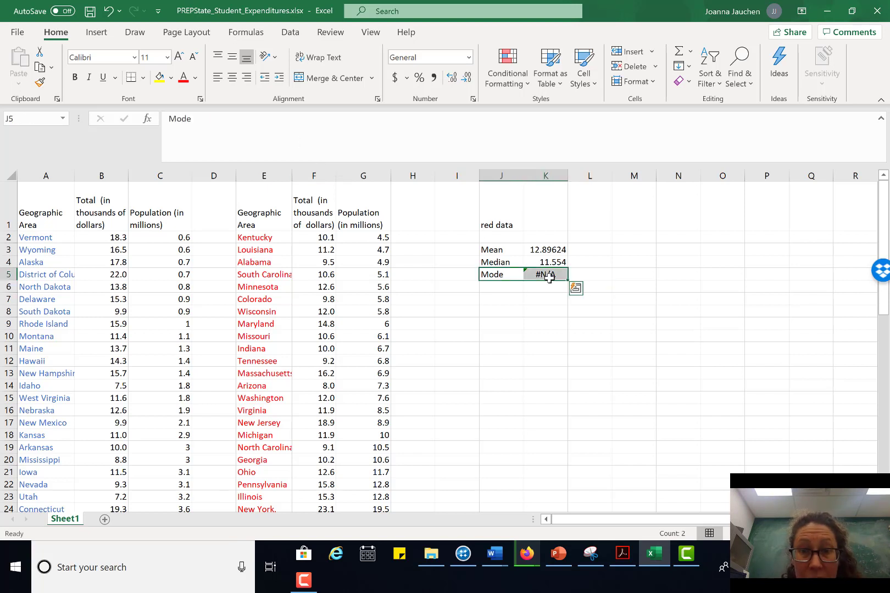
- Enter the label "Q1" in cell J6, directly below the Mode label
{"action": "left_click", "coordinate": [493, 285]}
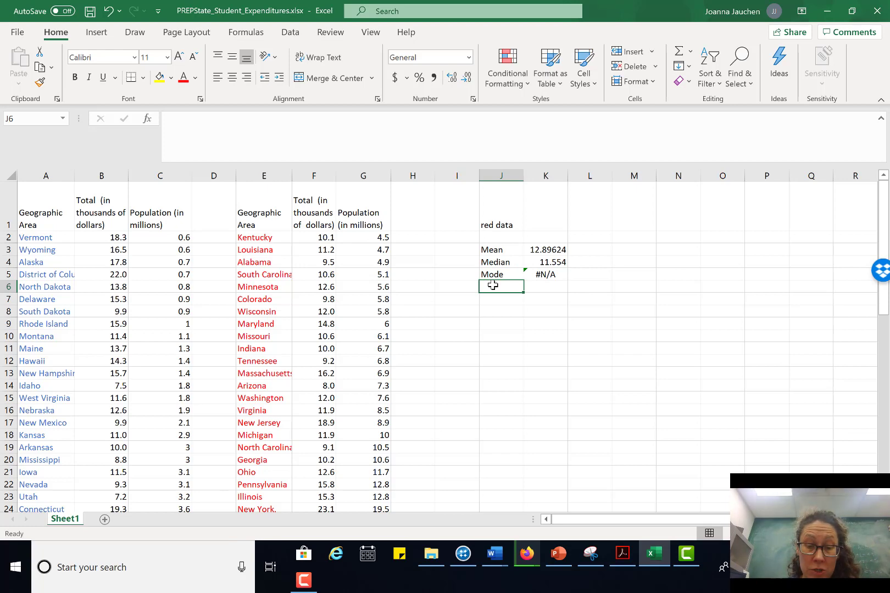
{"action": "type", "text": "Q1"}
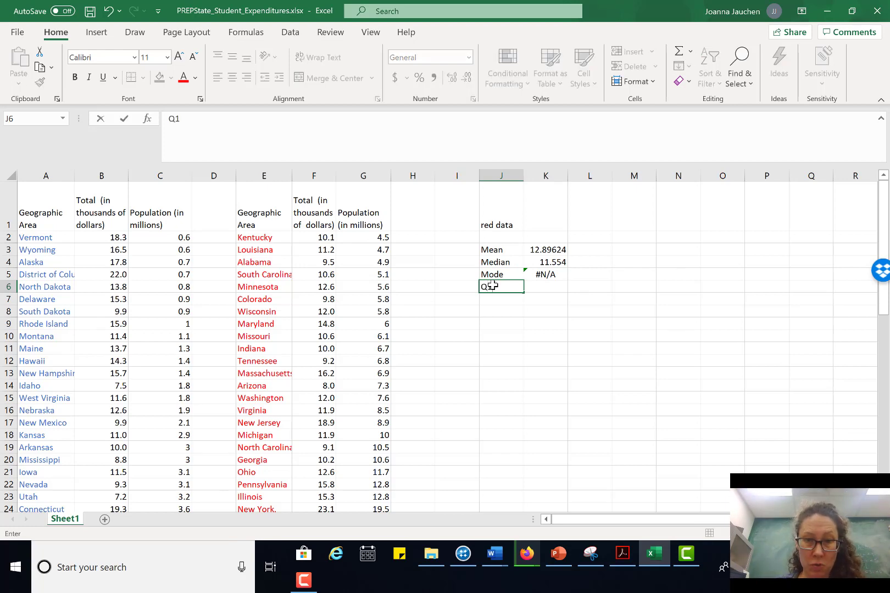
{"action": "key", "text": "Tab"}
- Calculate the first quartile of the whole of column B in cell K6 with =quartile(B:B, 1)
{"action": "type", "text": "="}
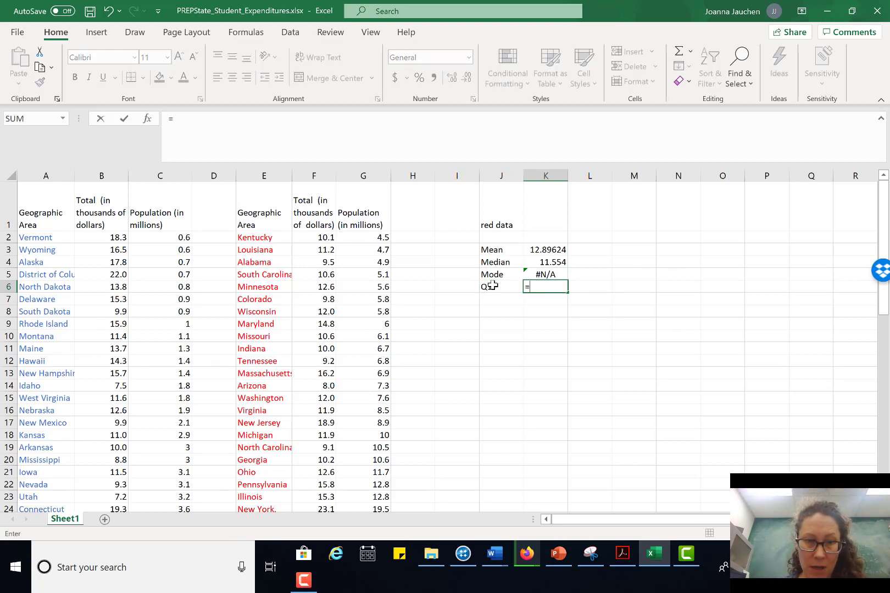
{"action": "type", "text": "qu"}
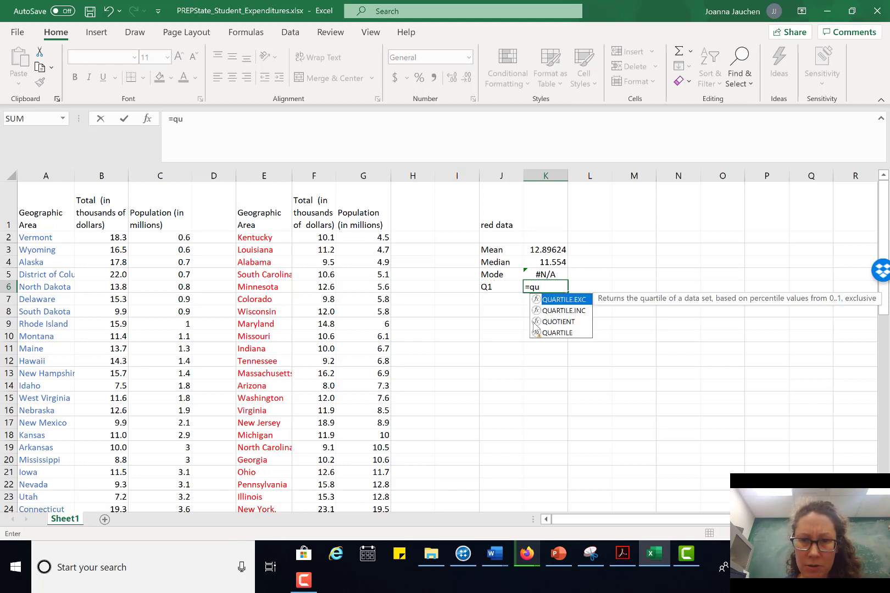
{"action": "left_click", "coordinate": [566, 333]}
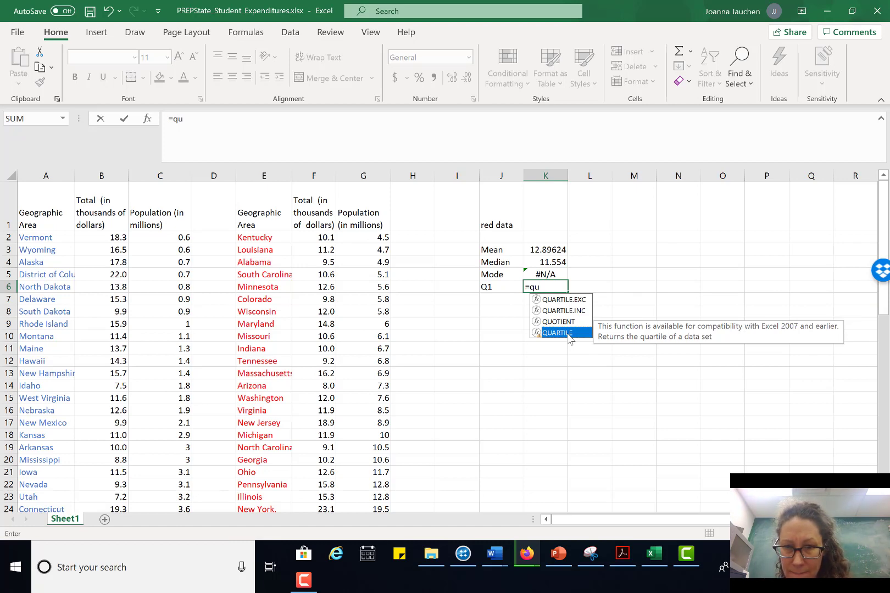
{"action": "left_click", "coordinate": [570, 301]}
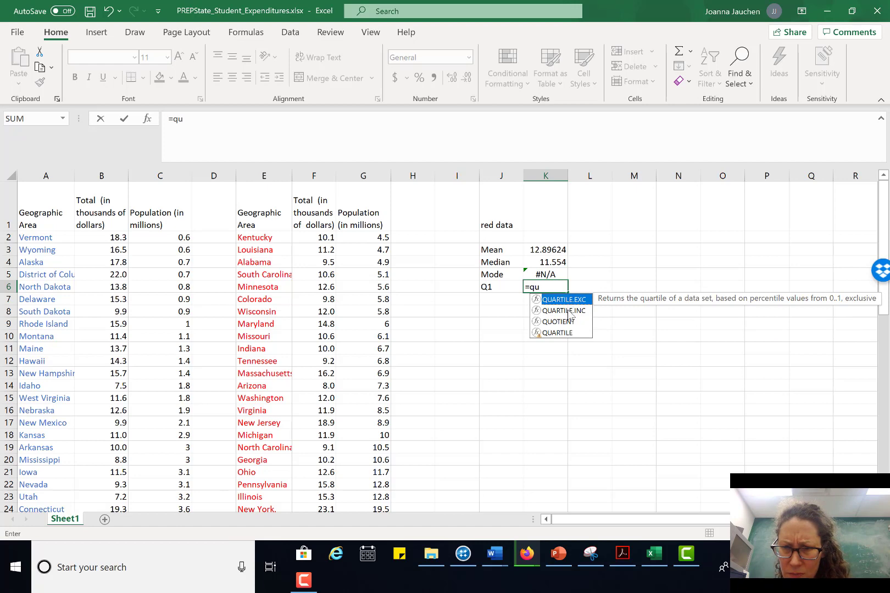
{"action": "left_click", "coordinate": [569, 312]}
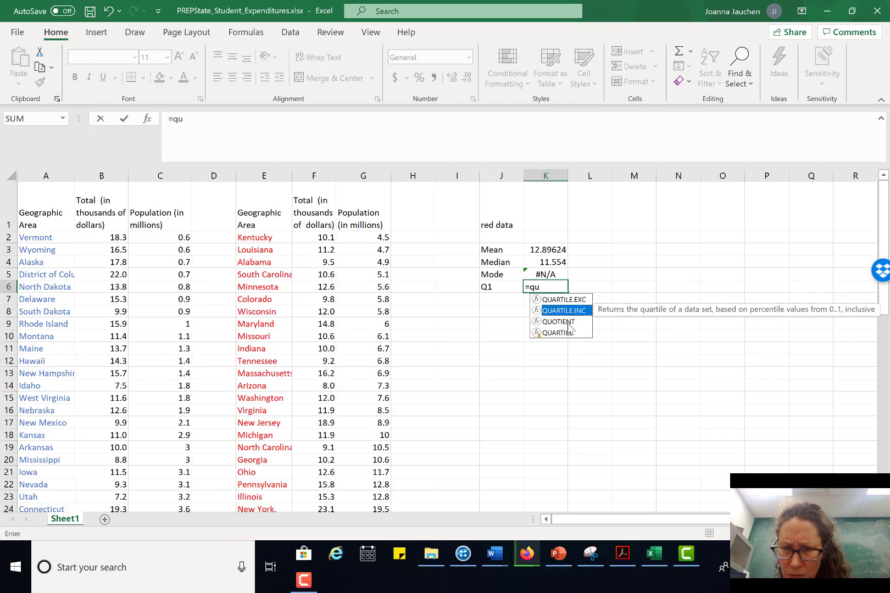
{"action": "left_click", "coordinate": [569, 323]}
{"action": "left_click", "coordinate": [569, 333]}
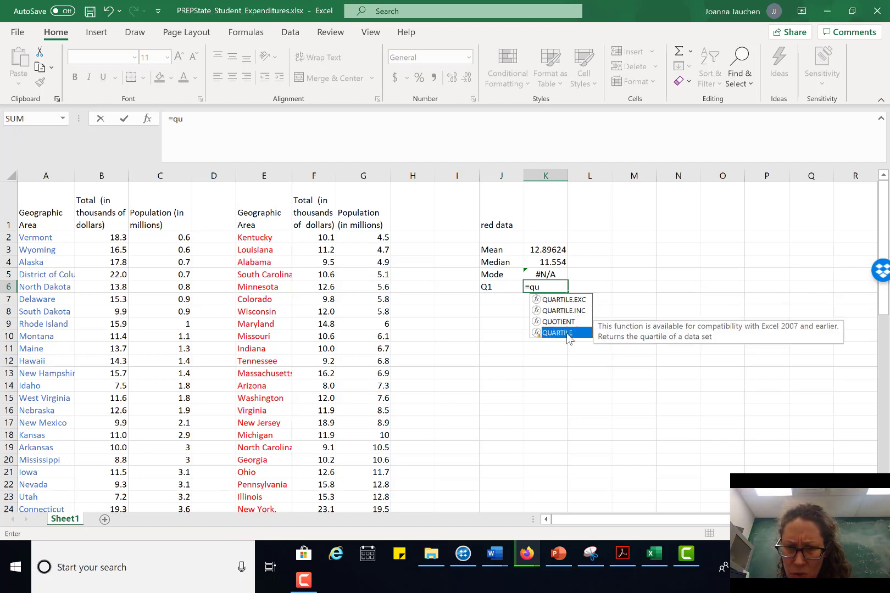
{"action": "type", "text": "a"}
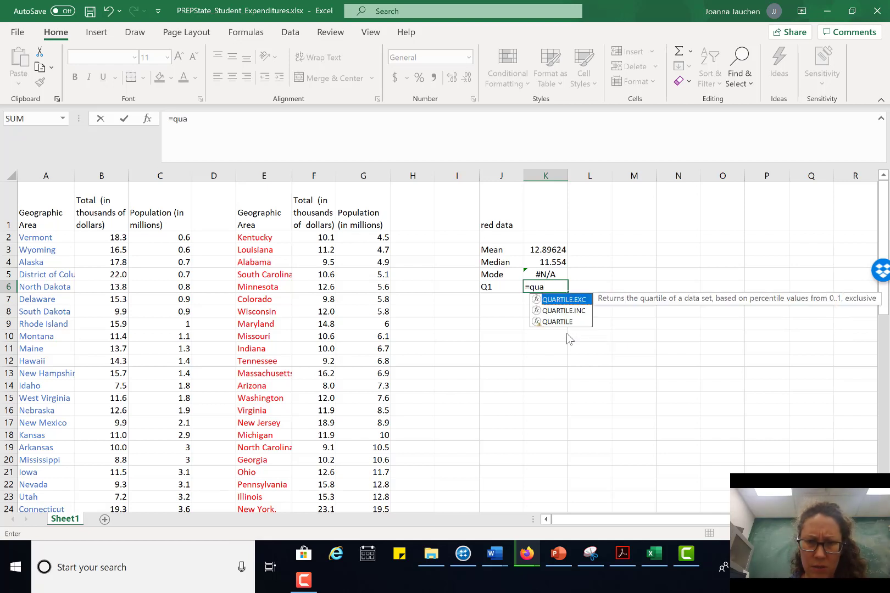
{"action": "type", "text": "rtile("}
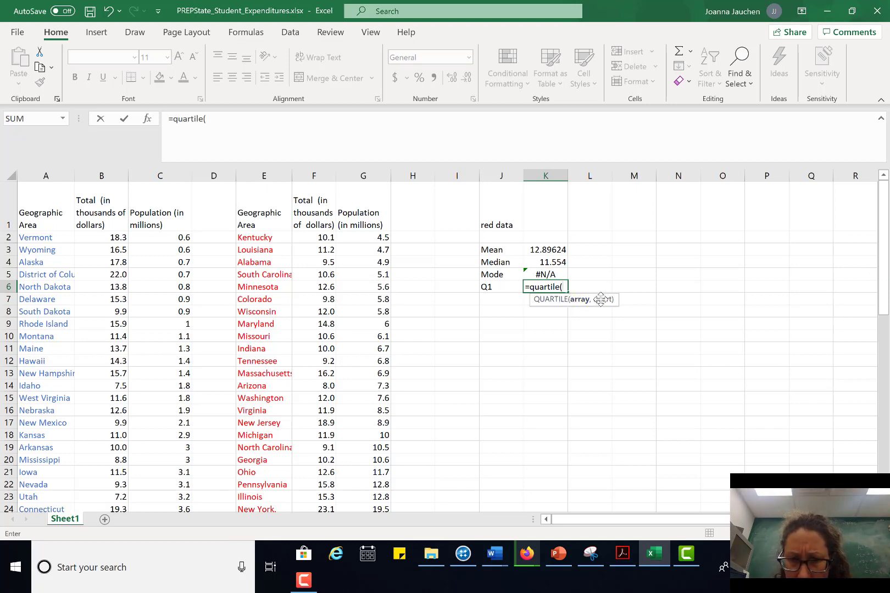
{"action": "left_click", "coordinate": [112, 176]}
{"action": "type", "text": ","}
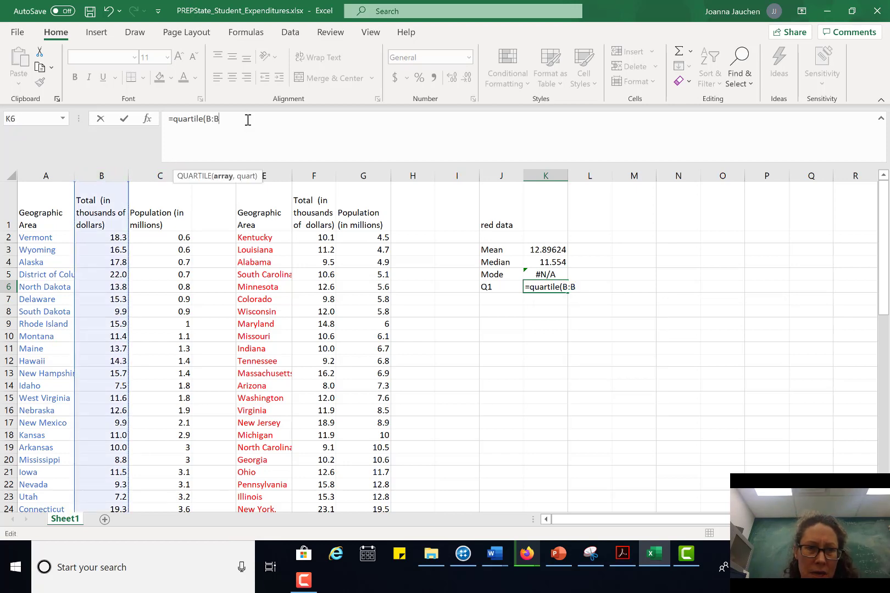
{"action": "type", "text": " 1)"}
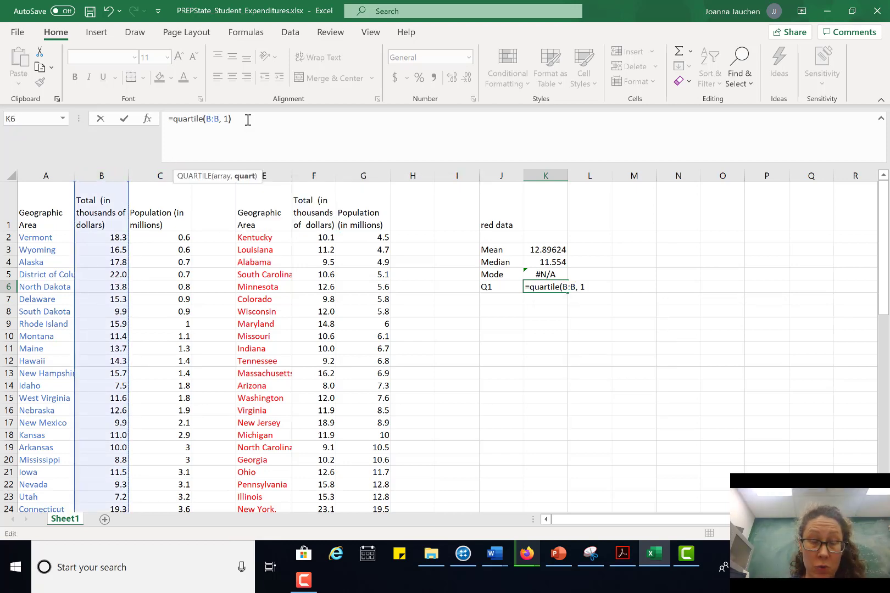
{"action": "key", "text": "ctrl+Return"}
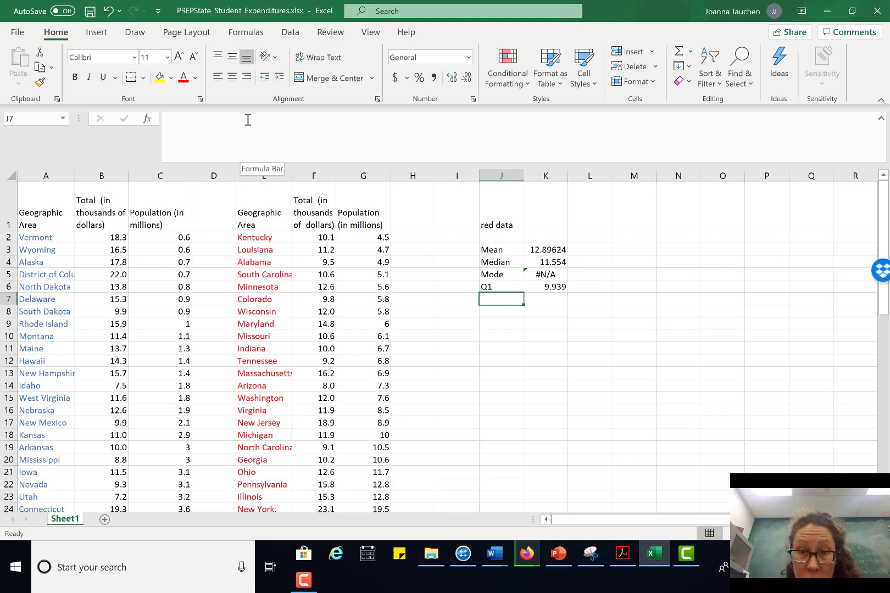
- Enter the label "Q3" in cell J7, directly below the Q1 label
{"action": "type", "text": "Wer"}
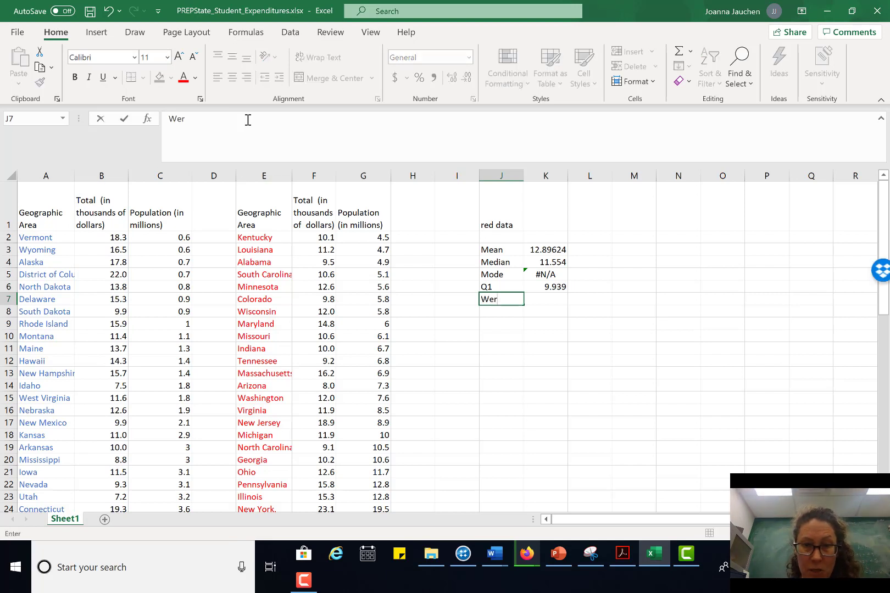
{"action": "key", "text": "BackSpace"}
{"action": "key", "text": "BackSpace"}
{"action": "type", "text": "Q1"}
{"action": "key", "text": "BackSpace"}
{"action": "type", "text": "3"}
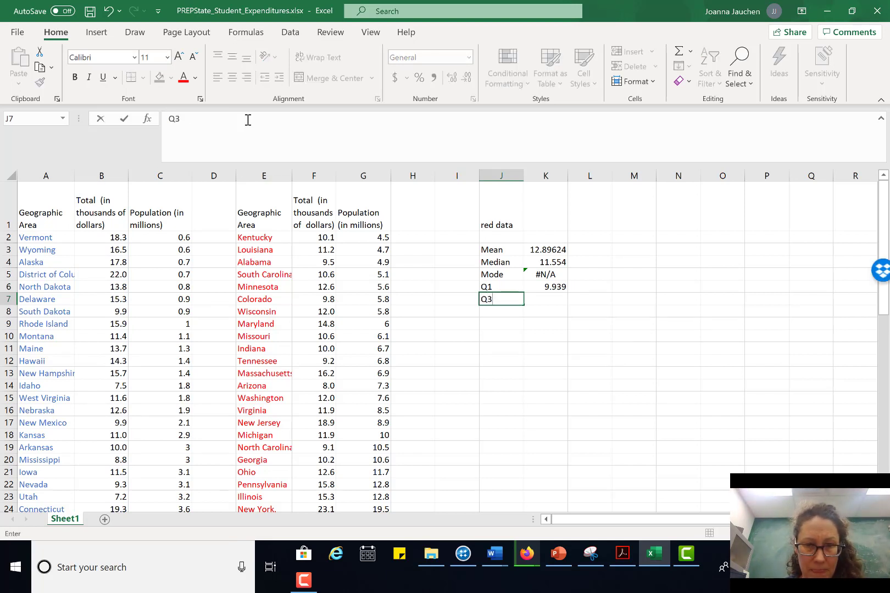
{"action": "key", "text": "Tab"}
- Calculate the third quartile of the whole of column B in cell K7 with =quartile(B:B,3)
{"action": "type", "text": "=qua"}
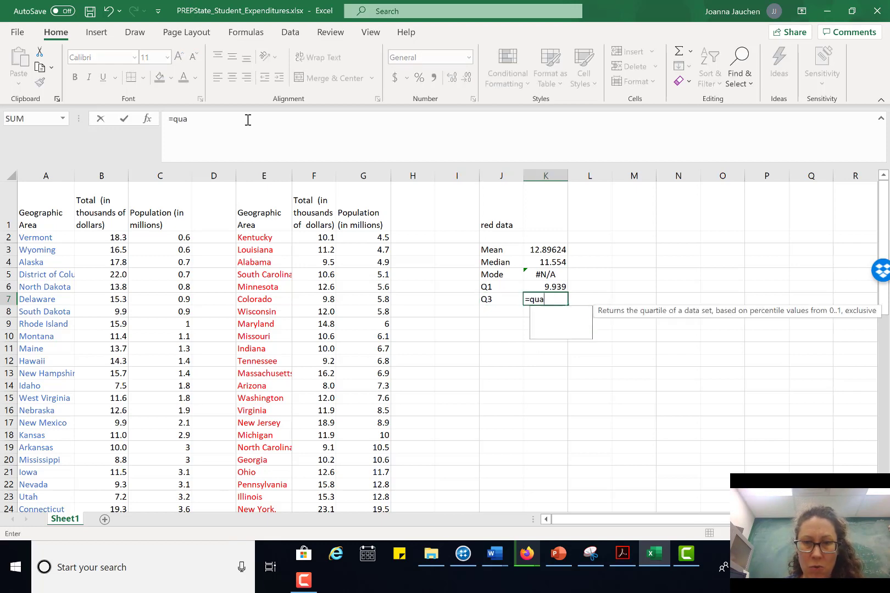
{"action": "type", "text": "rtile("}
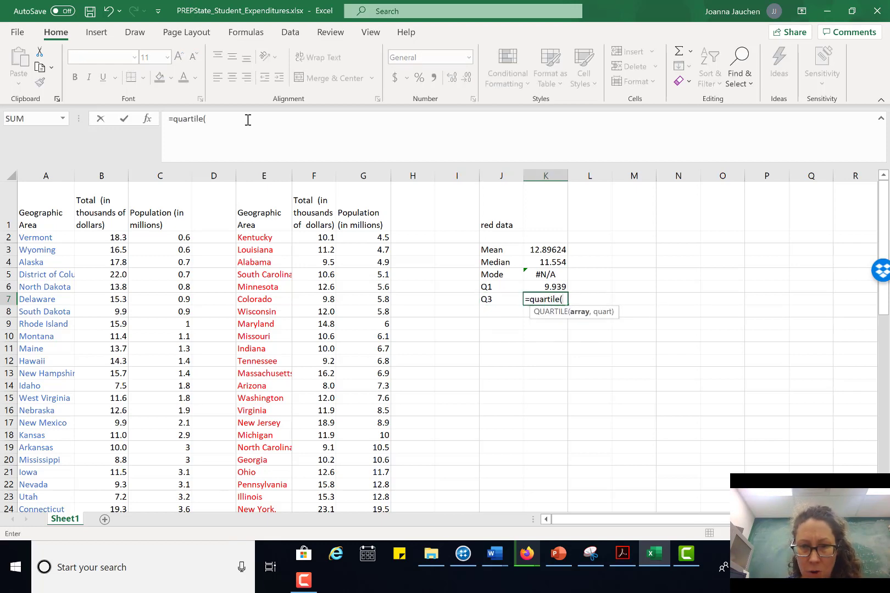
{"action": "left_click", "coordinate": [105, 177]}
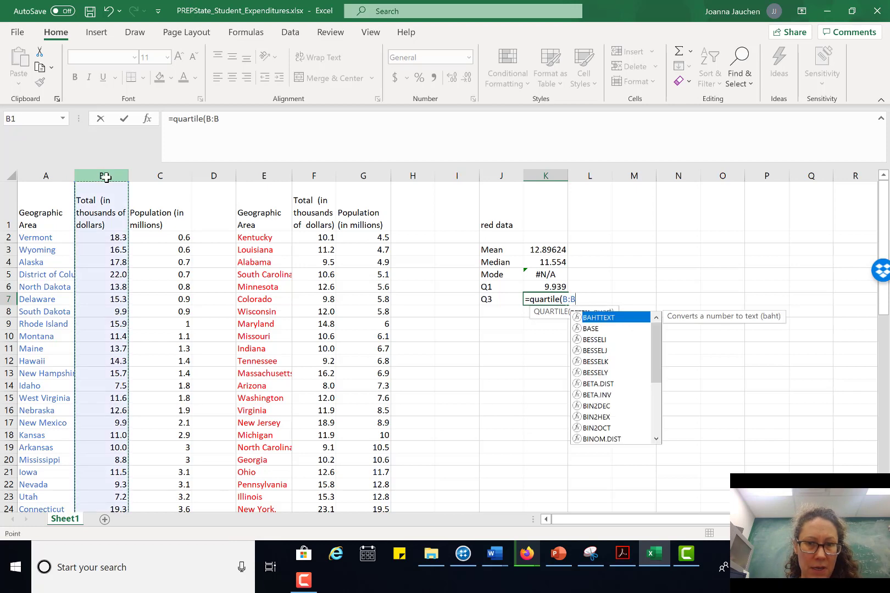
{"action": "type", "text": ",3"}
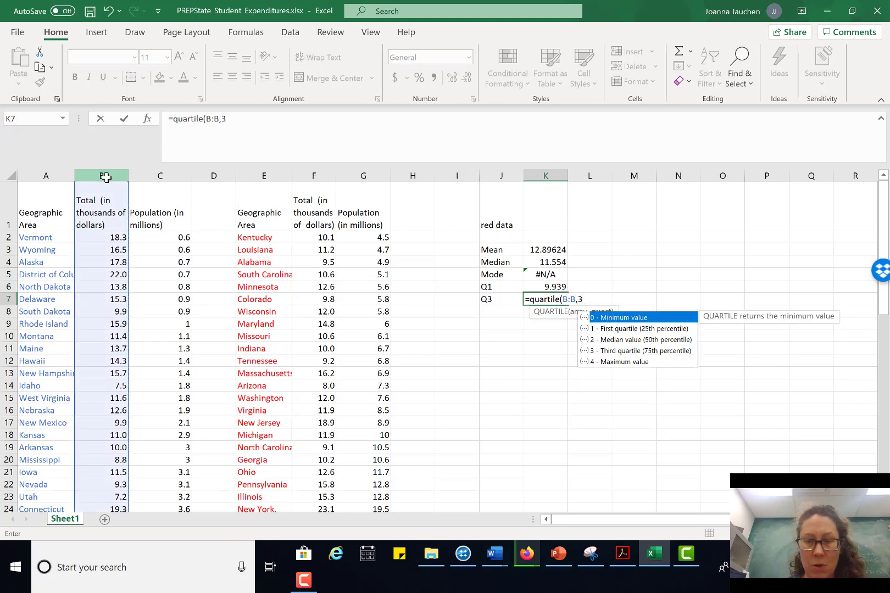
{"action": "type", "text": ")"}
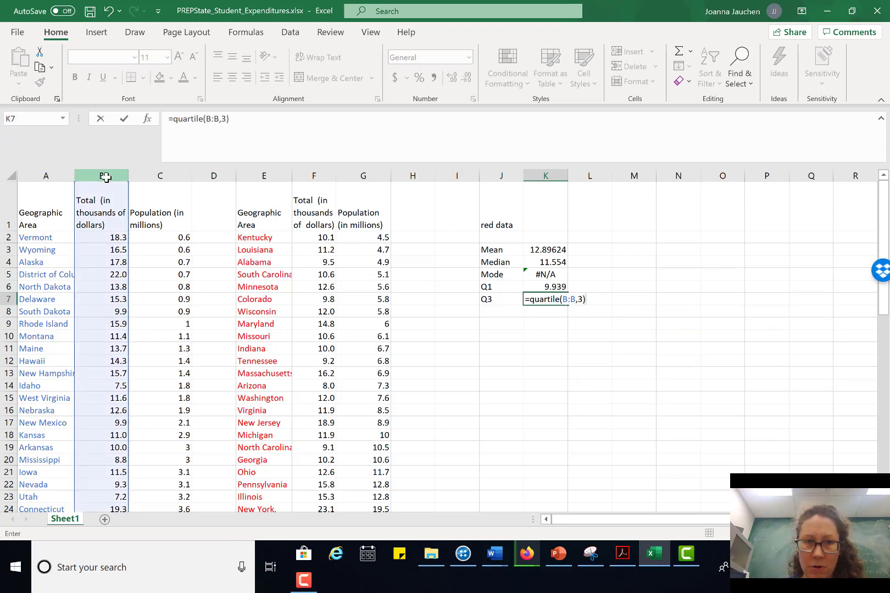
{"action": "key", "text": "Return"}
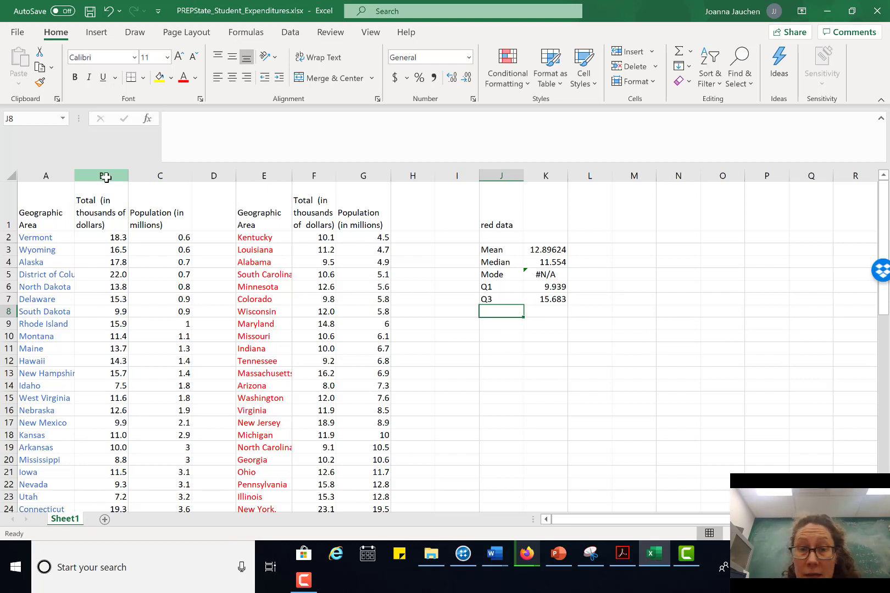
- Label cell J8 "Min" and calculate the minimum of the whole of column B in K8 with =min(B:B)
{"action": "type", "text": "Min"}
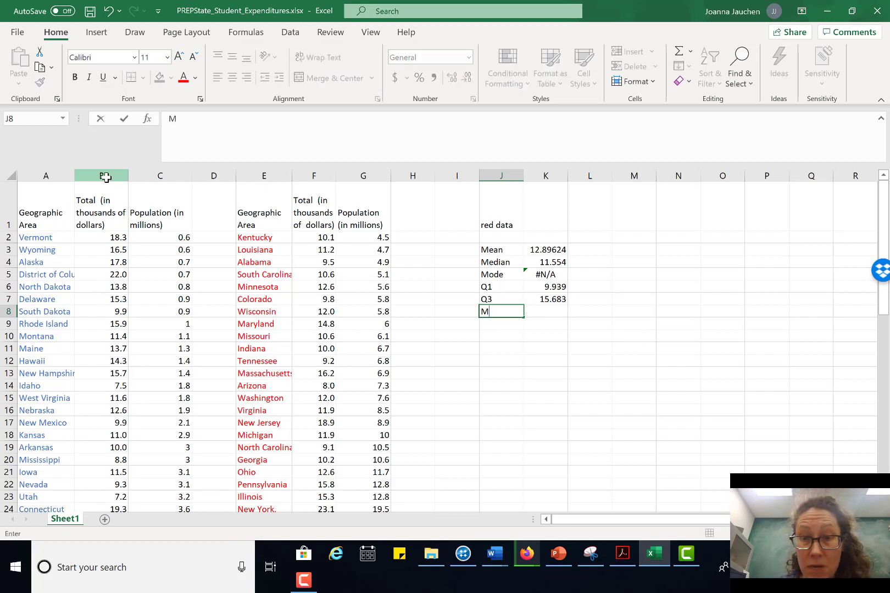
{"action": "left_click", "coordinate": [535, 314]}
{"action": "type", "text": "="}
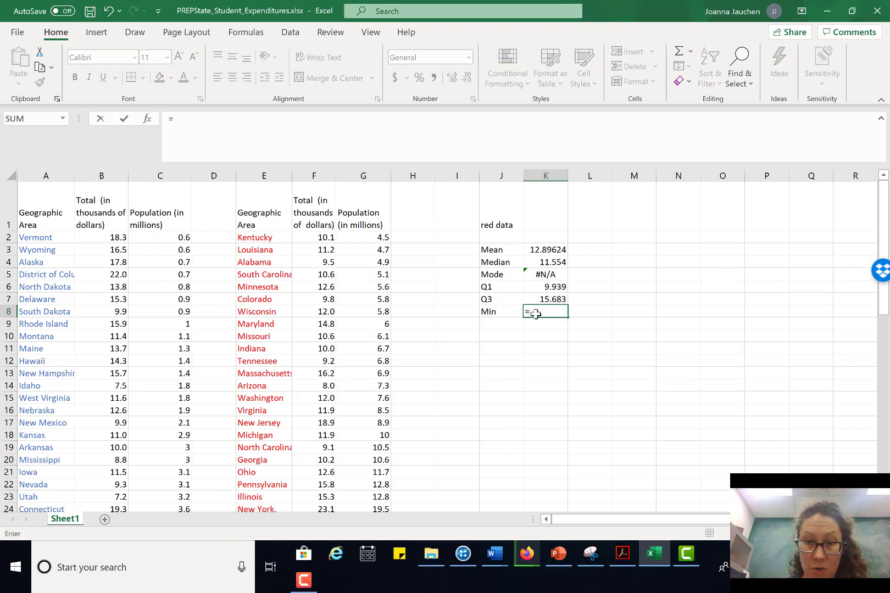
{"action": "type", "text": "min"}
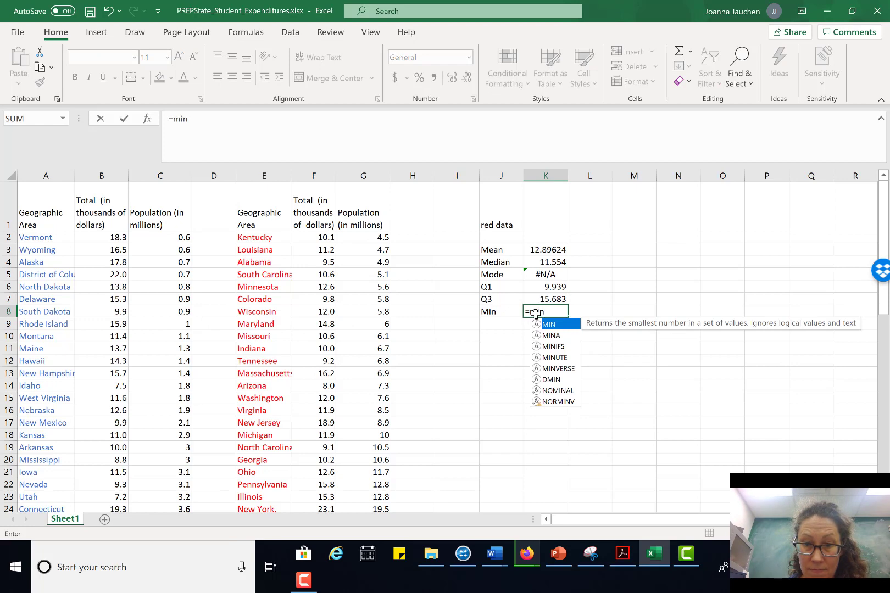
{"action": "type", "text": "("}
{"action": "left_click", "coordinate": [118, 175]}
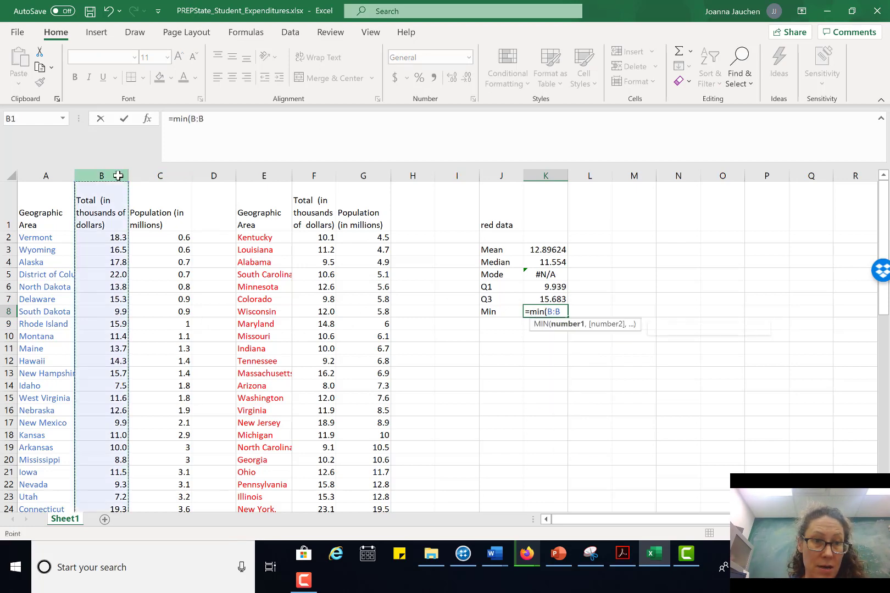
{"action": "type", "text": ")"}
{"action": "key", "text": "Return"}
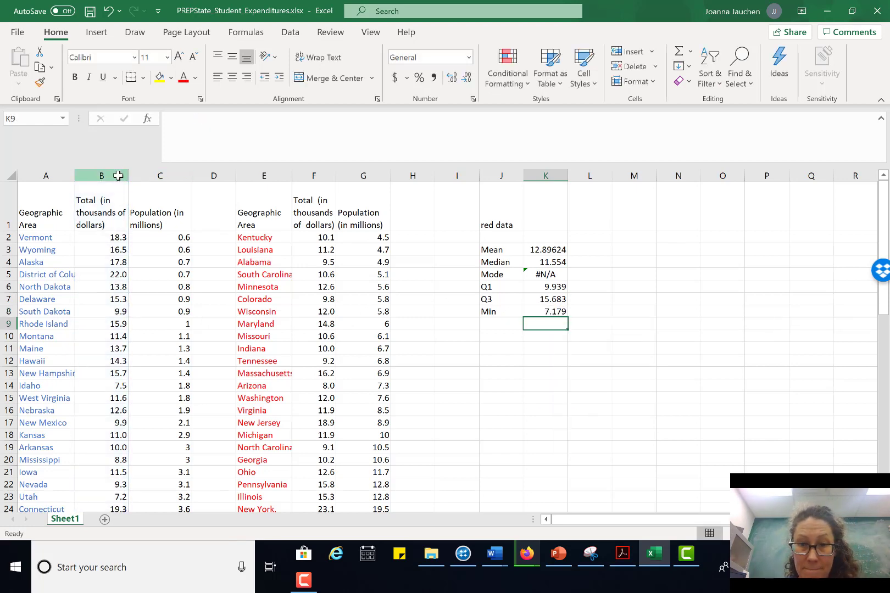
- Label cell J9 "Max" and calculate the maximum of the whole of column B in K9 with =max(B:B)
{"action": "key", "text": "Left"}
{"action": "type", "text": "Max"}
{"action": "key", "text": "Tab"}
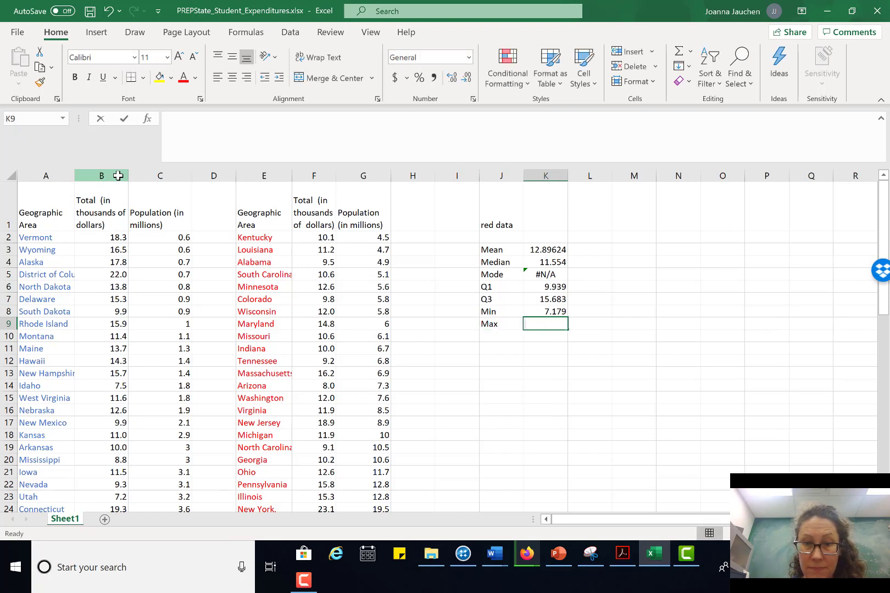
{"action": "type", "text": "=ma"}
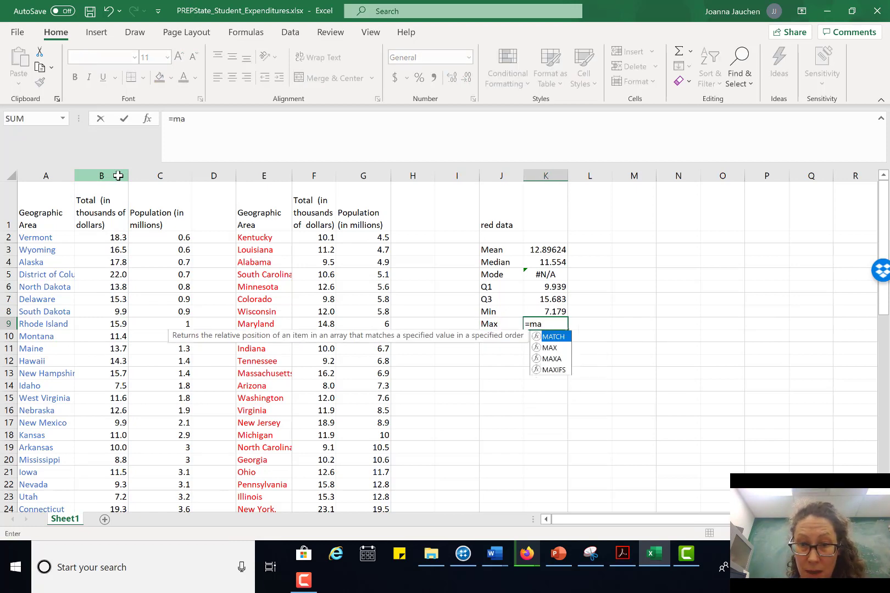
{"action": "type", "text": "x("}
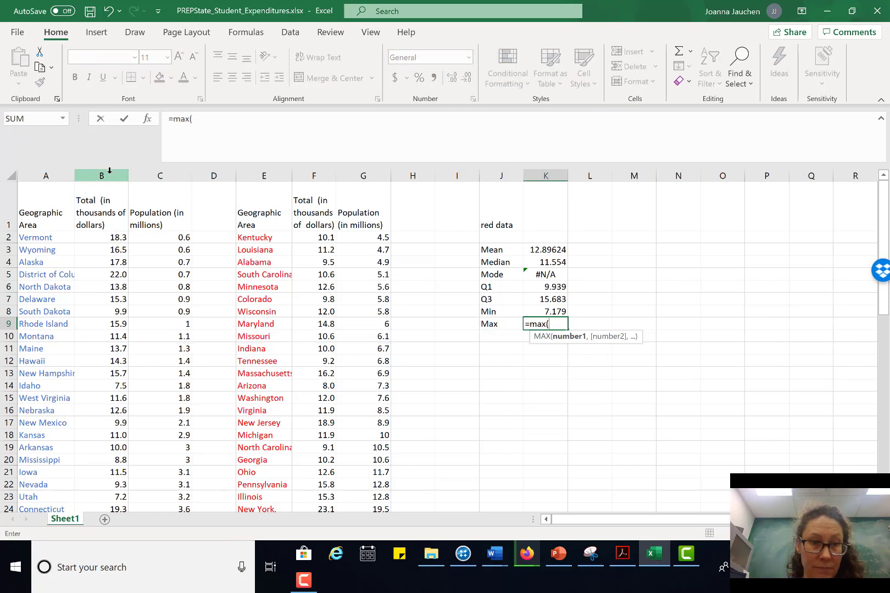
{"action": "left_click", "coordinate": [109, 172]}
{"action": "key", "text": "Return"}
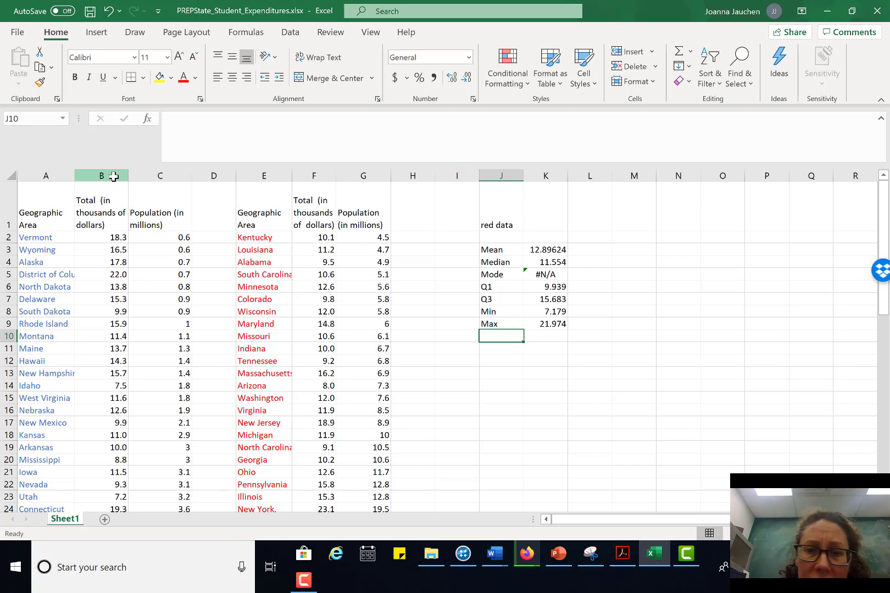
- Enter the label "Std dev" in cell J10, directly below the Max label
{"action": "type", "text": "Std"}
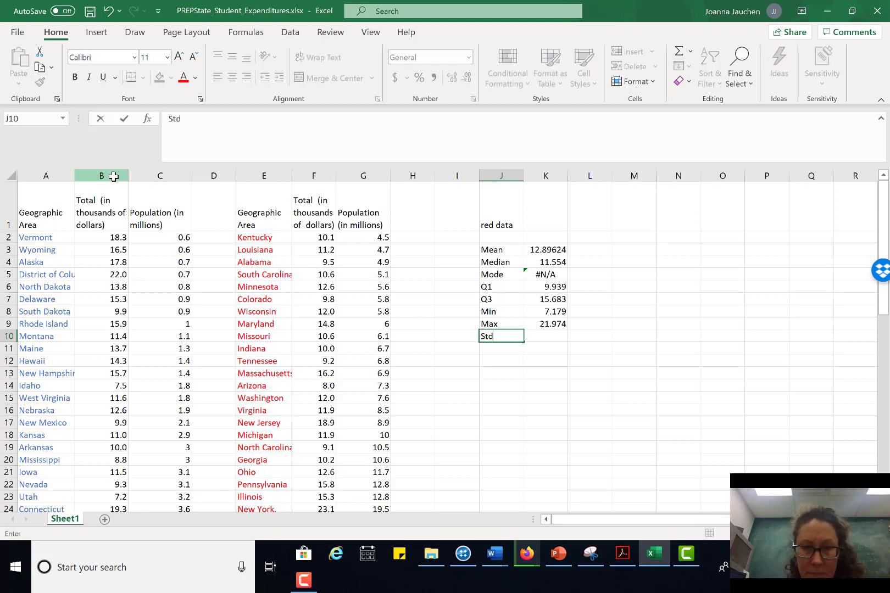
{"action": "type", "text": " devia"}
{"action": "key", "text": "BackSpace"}
{"action": "key", "text": "BackSpace"}
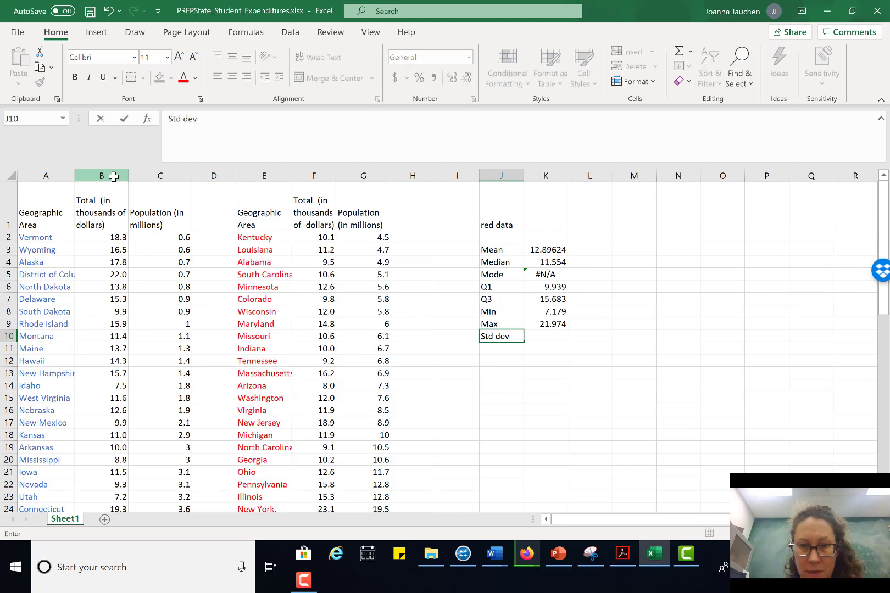
{"action": "key", "text": "Tab"}
- Calculate the population standard deviation of the whole of column B in cell K10 with =stdev.p(B:B)
{"action": "type", "text": "="}
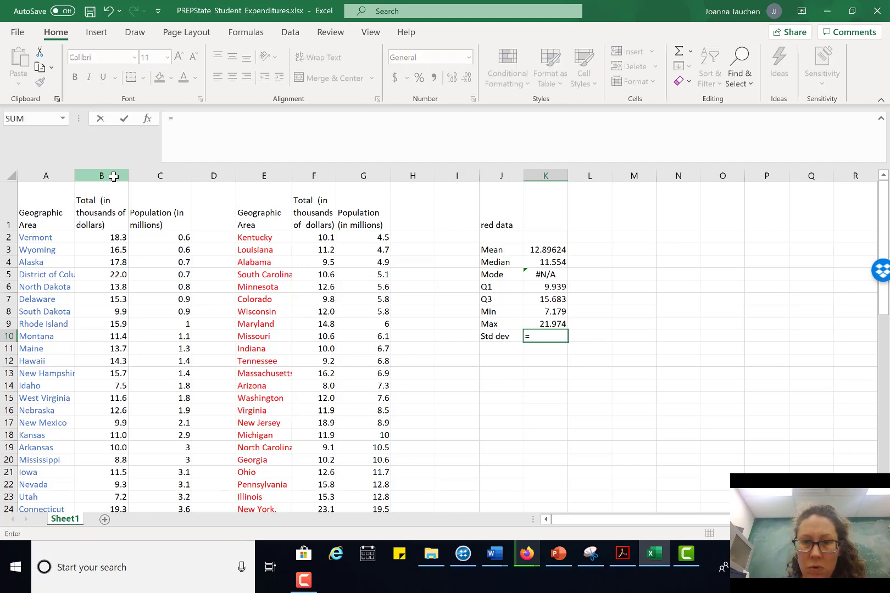
{"action": "type", "text": "std"}
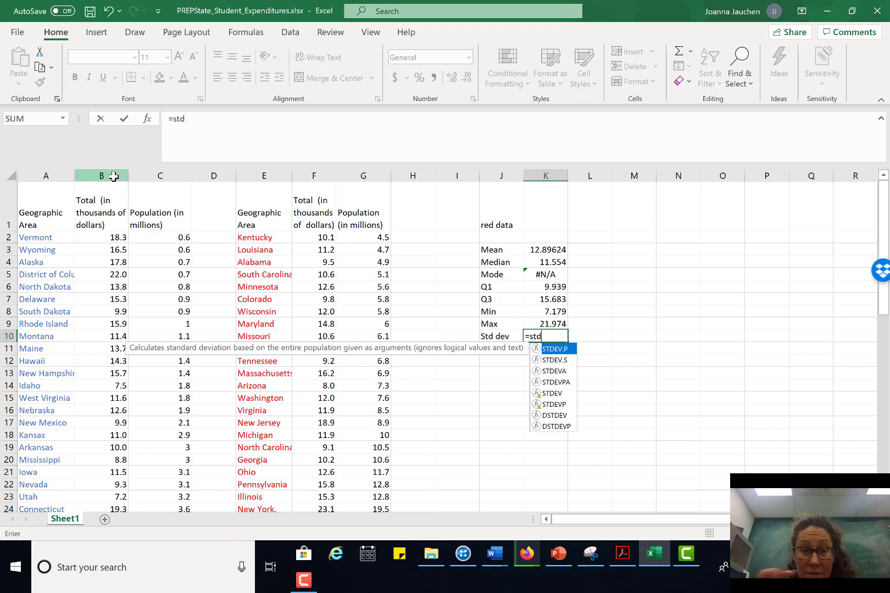
{"action": "type", "text": "("}
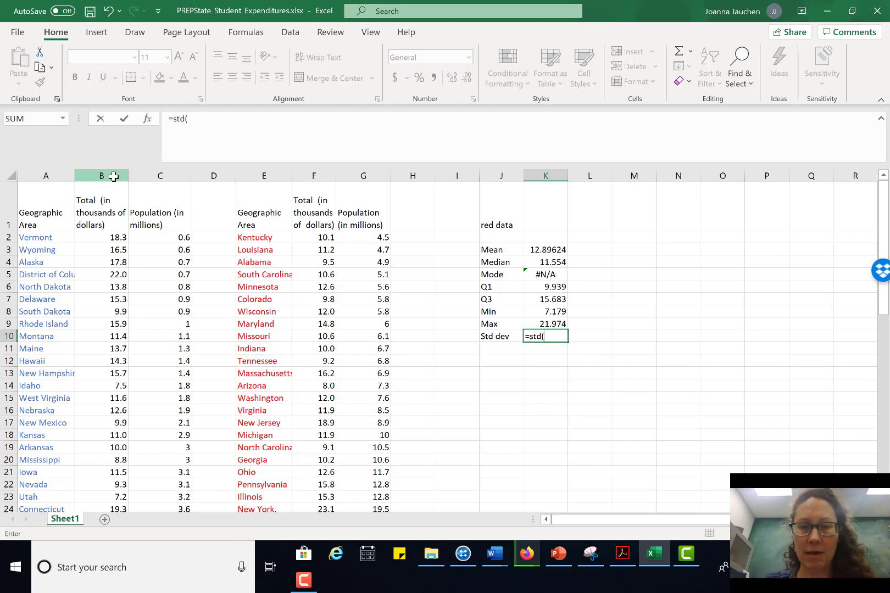
{"action": "key", "text": "BackSpace"}
{"action": "type", "text": "ev.p("}
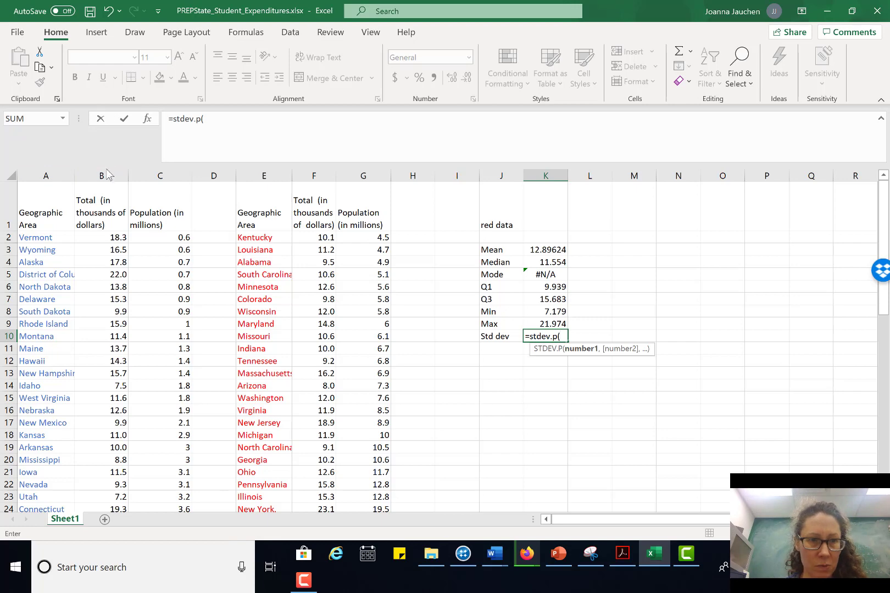
{"action": "left_click", "coordinate": [106, 172]}
{"action": "type", "text": ")"}
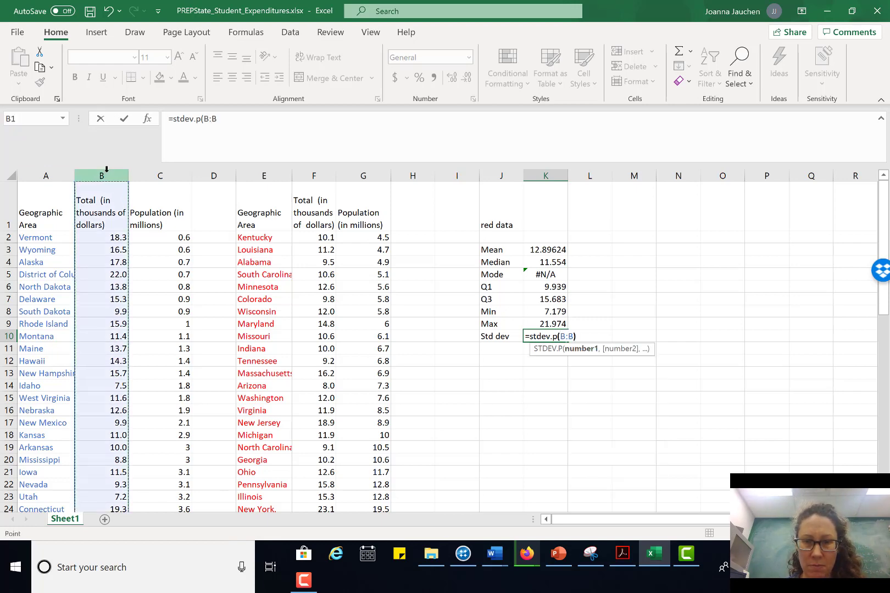
{"action": "key", "text": "Return"}
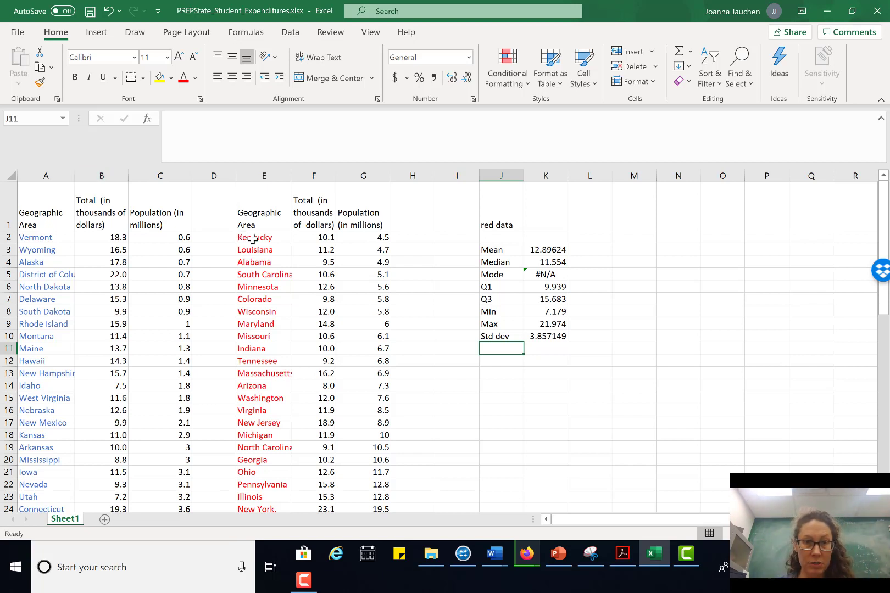
{"action": "left_click", "coordinate": [317, 174]}
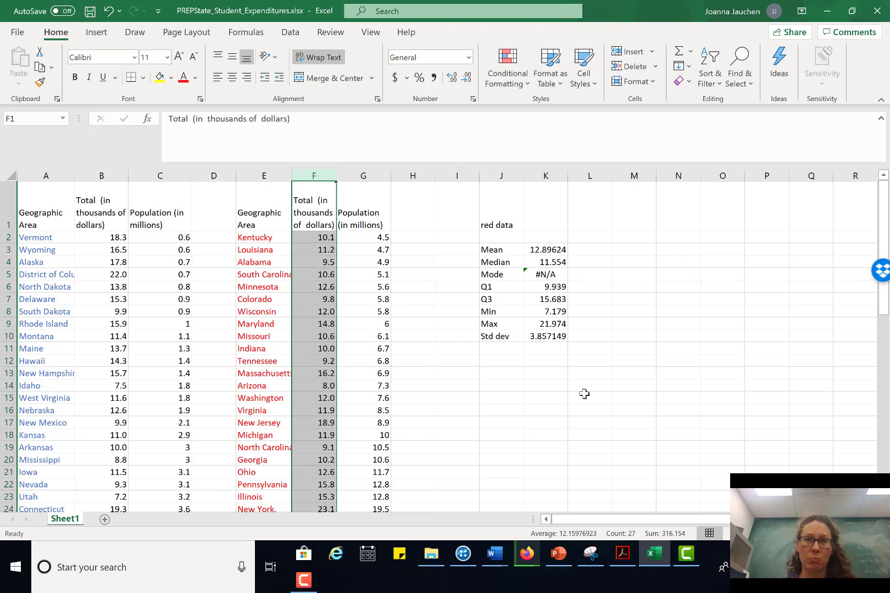
{"action": "left_click", "coordinate": [687, 554]}
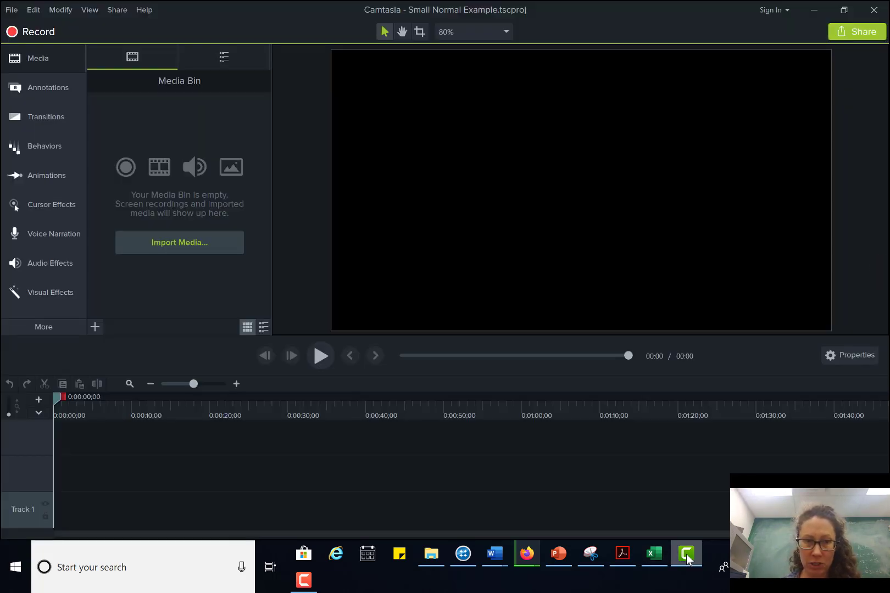